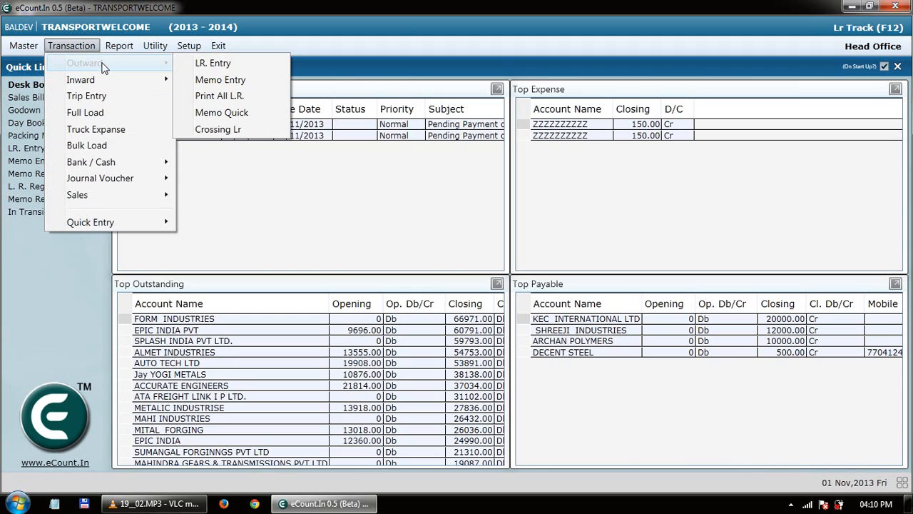
Open the LR. Entry list and scroll through its 680 L.R. records.
click(201, 64)
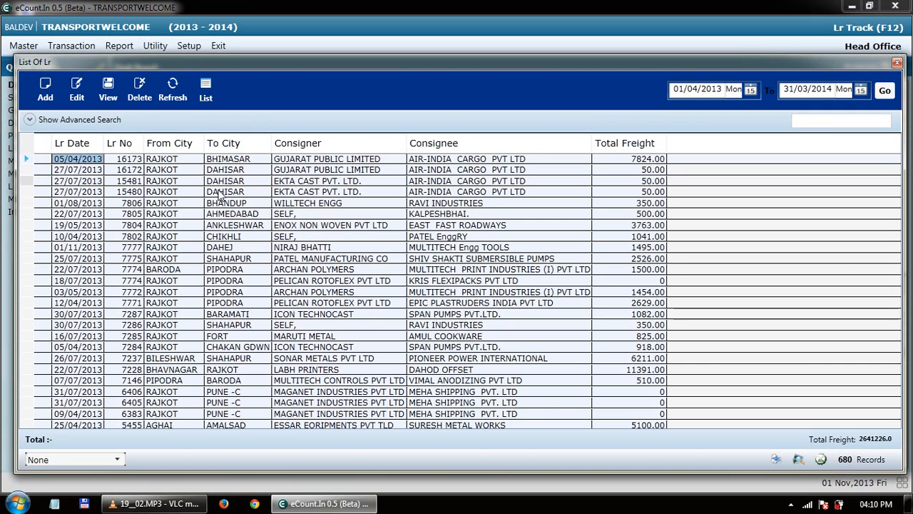
scroll(221, 207, down, 11)
scroll(235, 228, down, 1)
scroll(236, 229, up, 12)
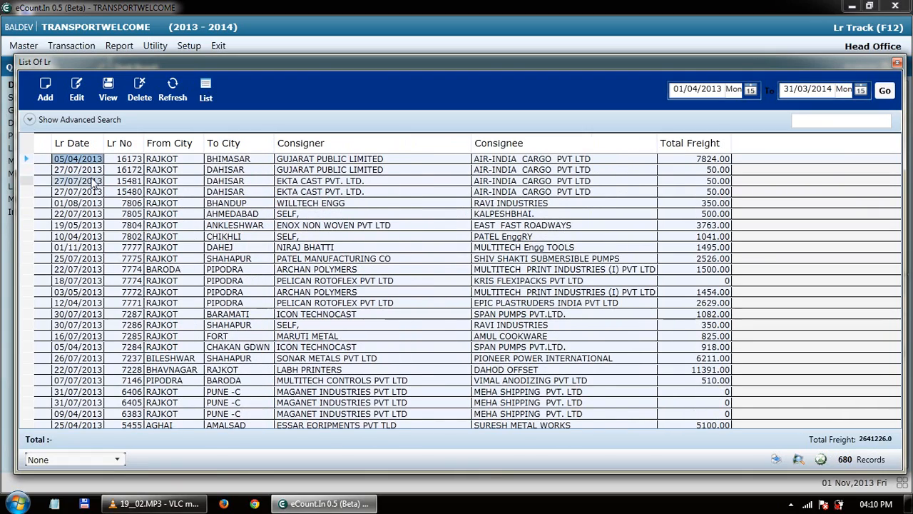
Add a new L.R. entry with center MULIC ROADWAYS, giving L.R. No. 7778 from RAJKOT.
click(48, 100)
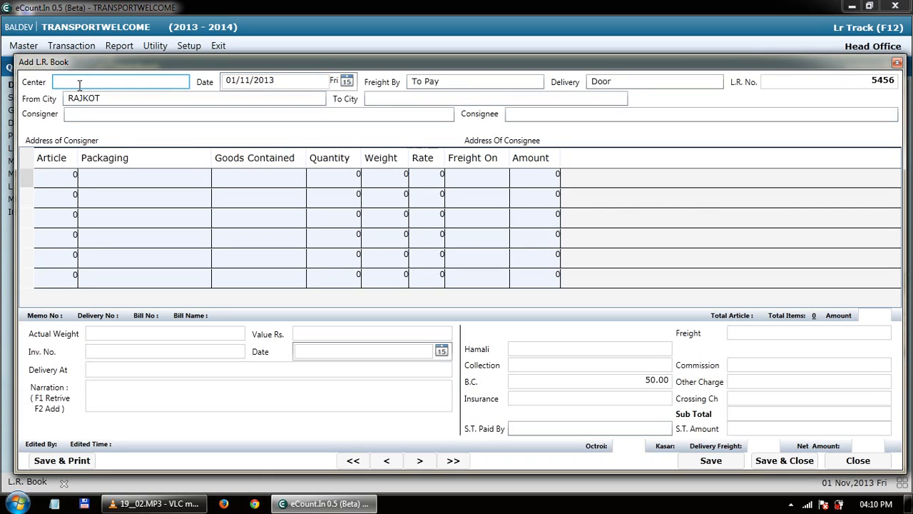
text(M)
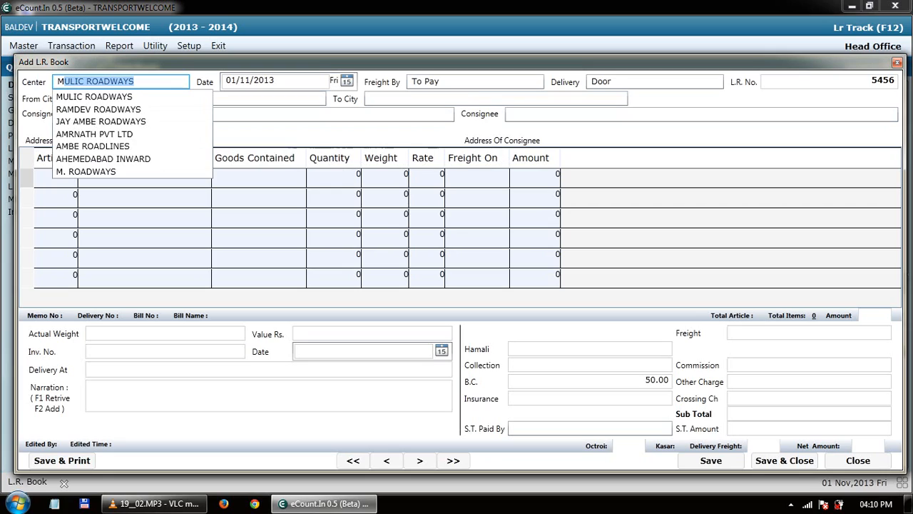
text(ULI)
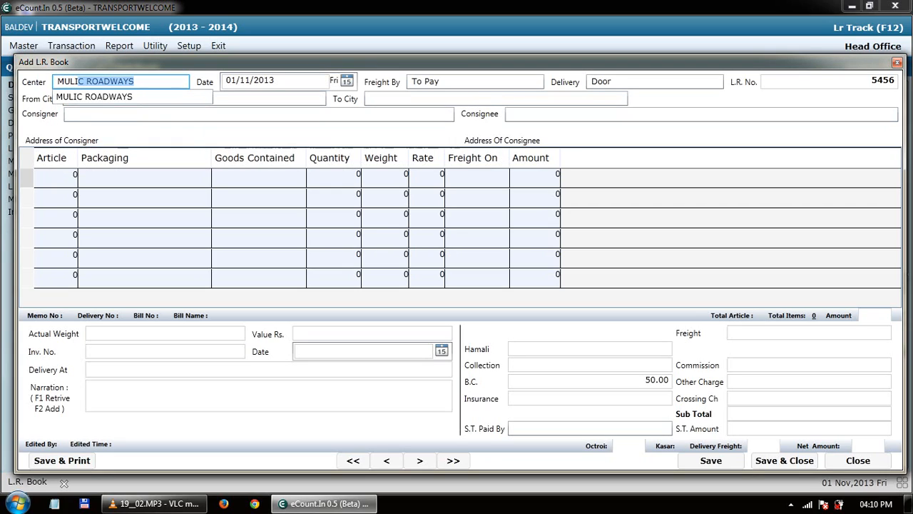
key(Right)
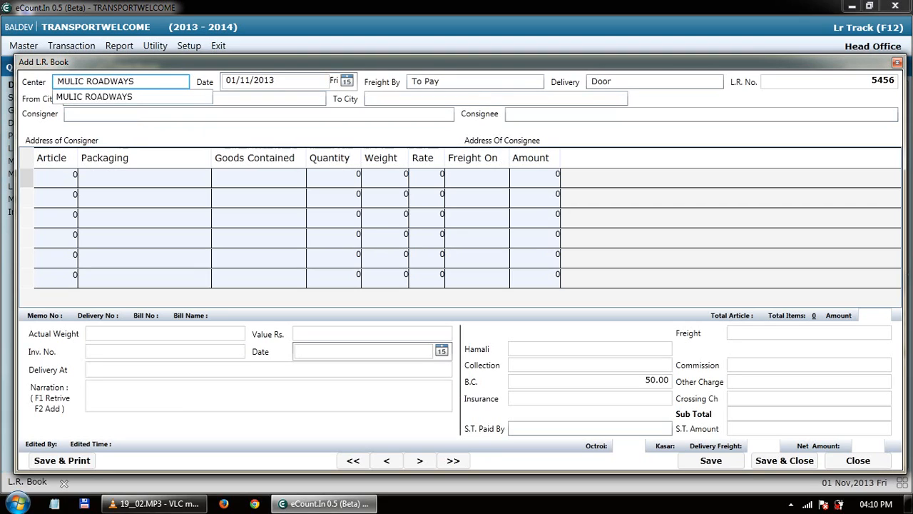
key(Return)
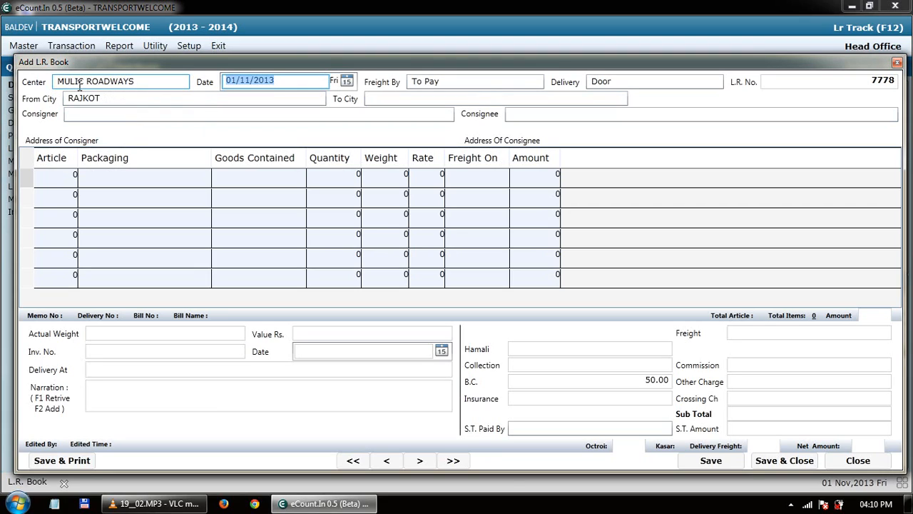
Cycle through the Freight By options (Paid, Consignee, Consigner, FOC) and keep To Pay.
key(Return)
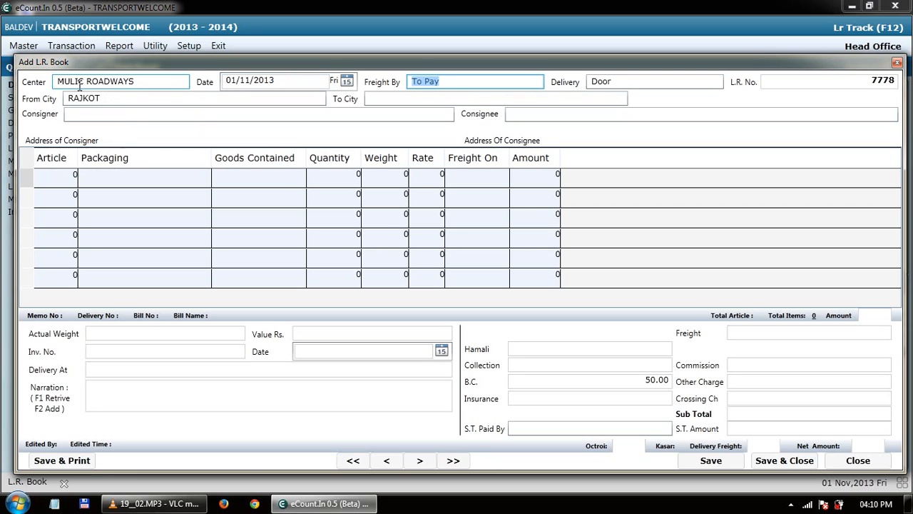
key(BackSpace)
key(Down)
key(Down)
key(Down)
key(Down)
key(Down)
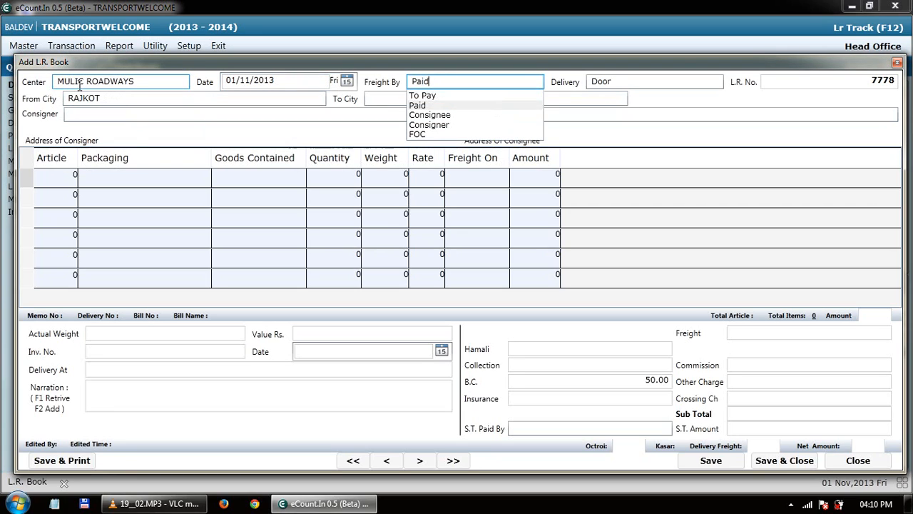
key(Up)
key(Down)
key(Down)
key(Up)
key(Up)
key(Up)
key(Up)
key(Down)
key(Up)
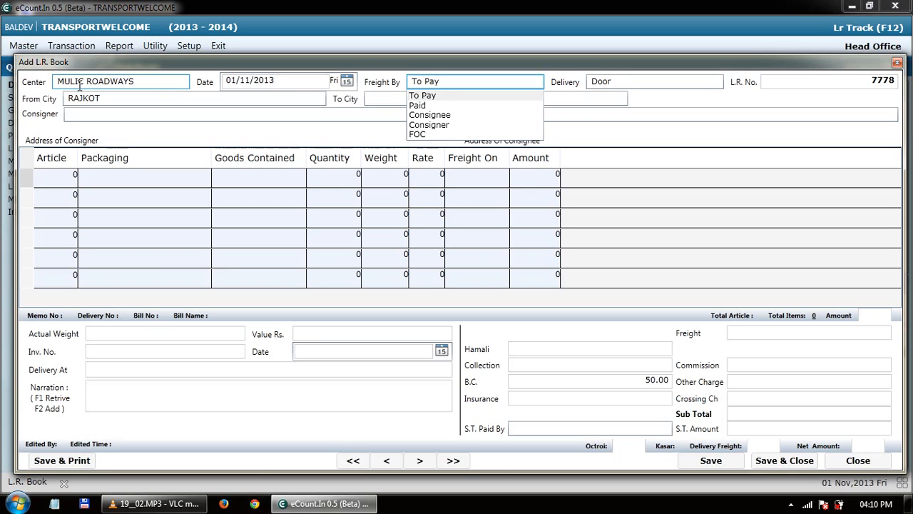
key(Down)
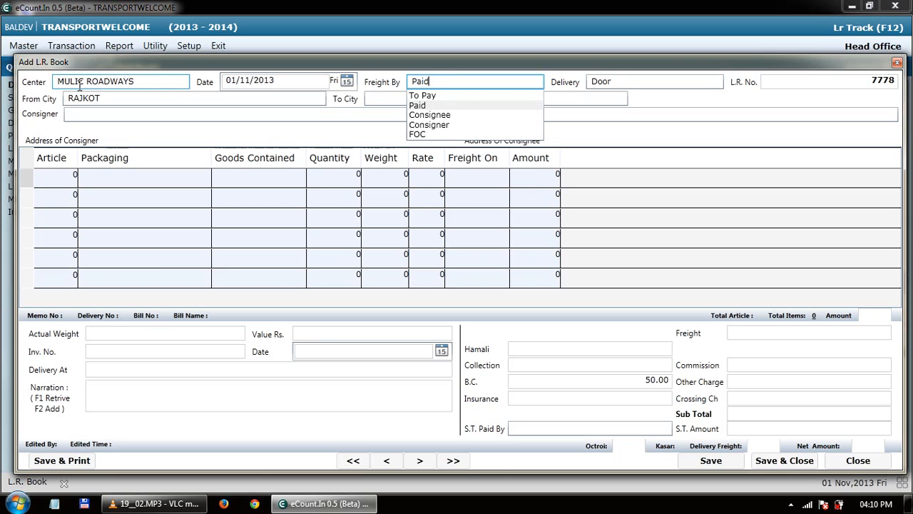
key(Down)
key(Down)
key(Up)
key(Up)
key(Down)
key(Down)
key(Down)
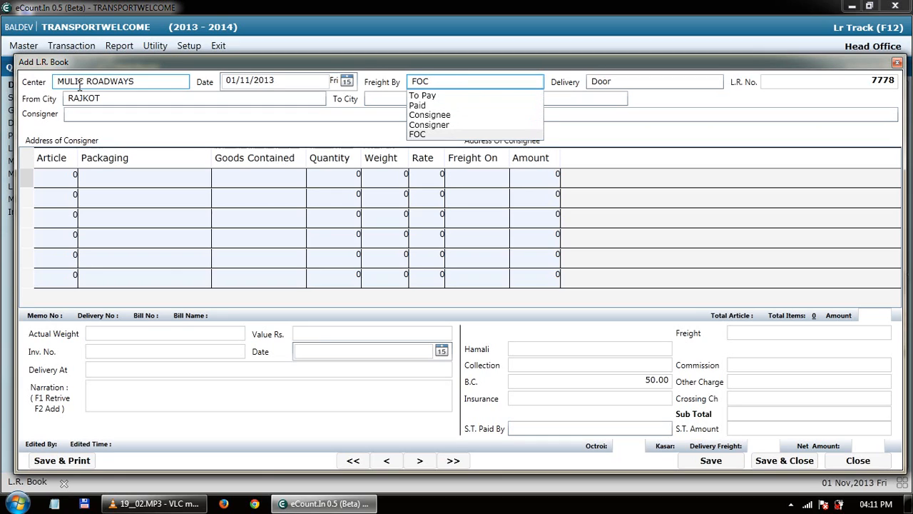
key(Up)
key(Up)
key(Up)
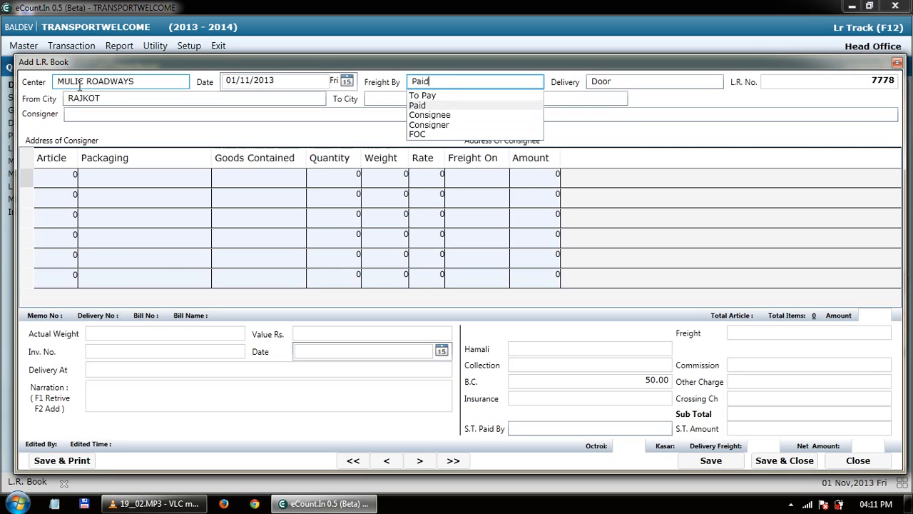
key(Up)
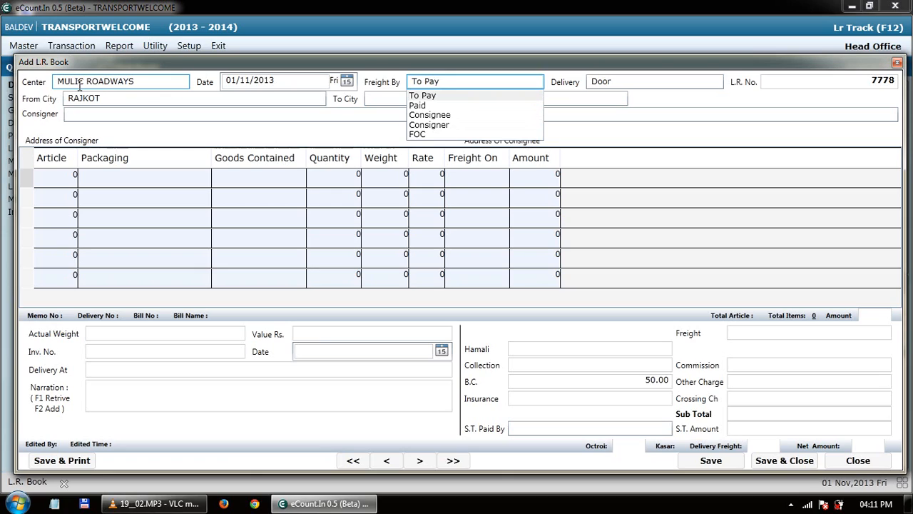
key(Down)
key(Down)
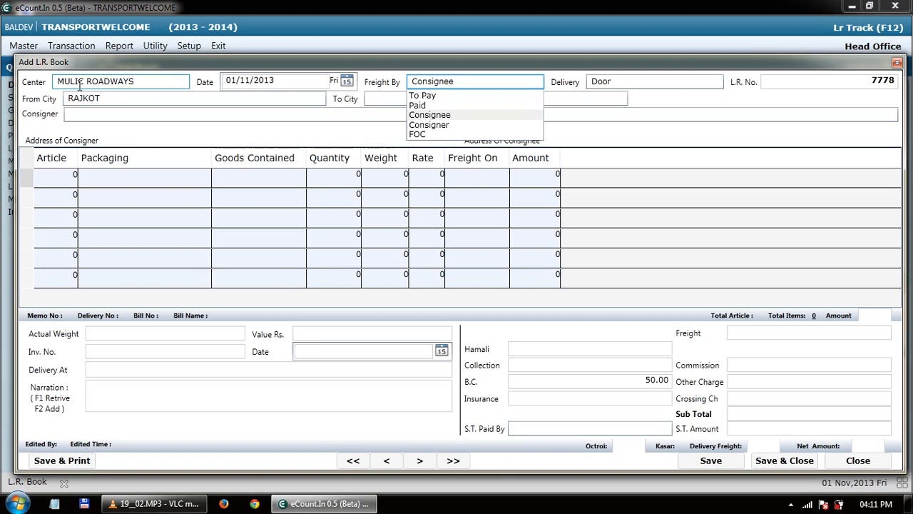
key(Down)
key(Down)
key(Up)
key(Up)
key(Up)
key(Up)
key(Return)
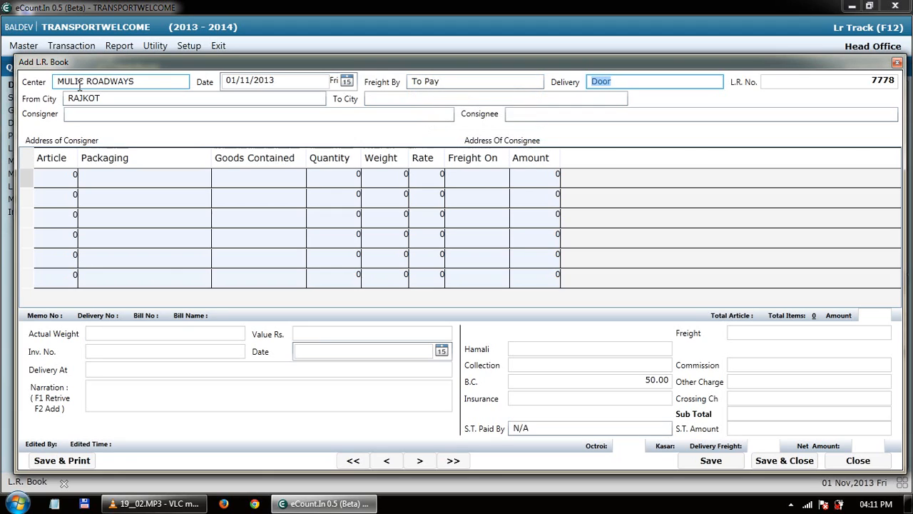
Keep Delivery as DOOR rather than Godown, and clear the old L.R. number 7778.
key(Down)
key(Down)
key(Down)
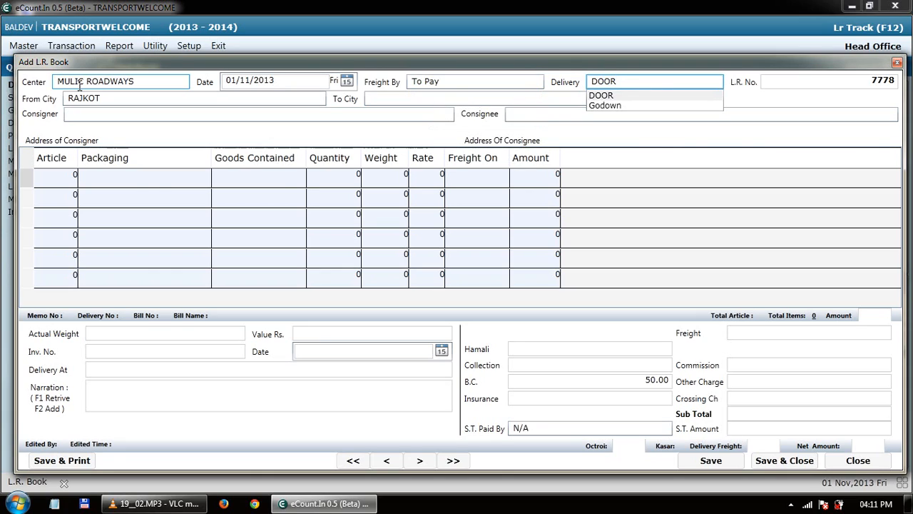
key(Down)
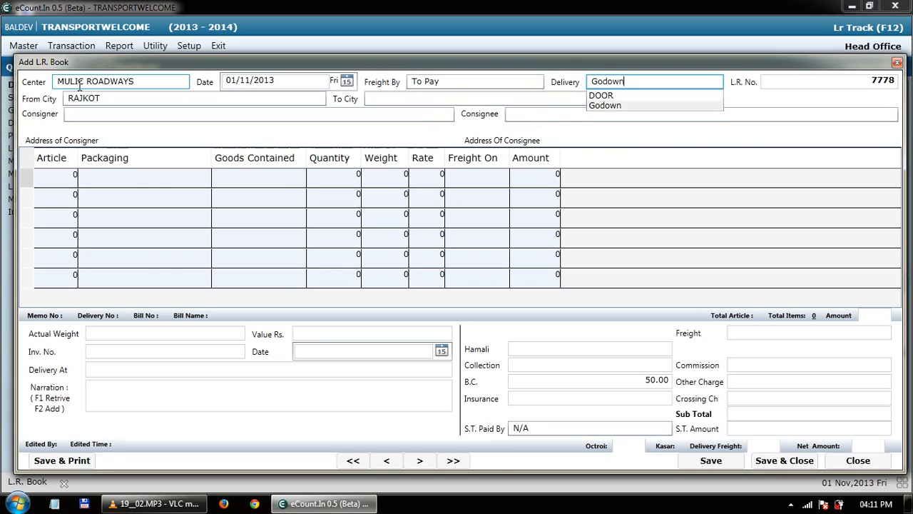
key(Up)
key(Down)
key(Up)
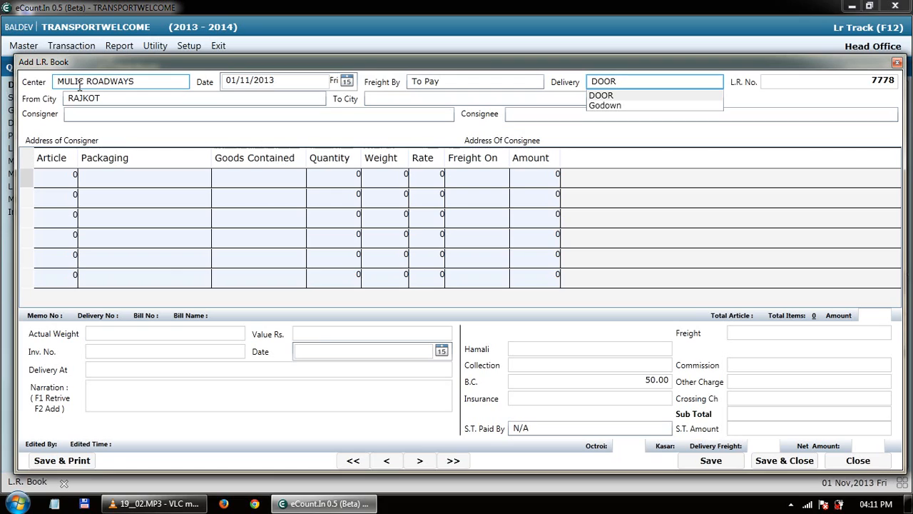
key(Return)
key(BackSpace)
Enter L.R. No. 7790 and From City RAJKOT.
text(7790)
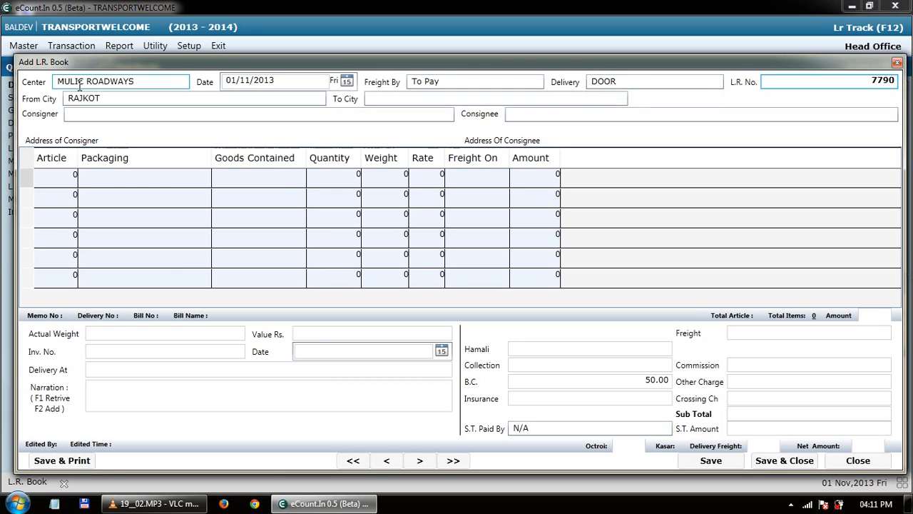
key(Return)
text(RAJKO)
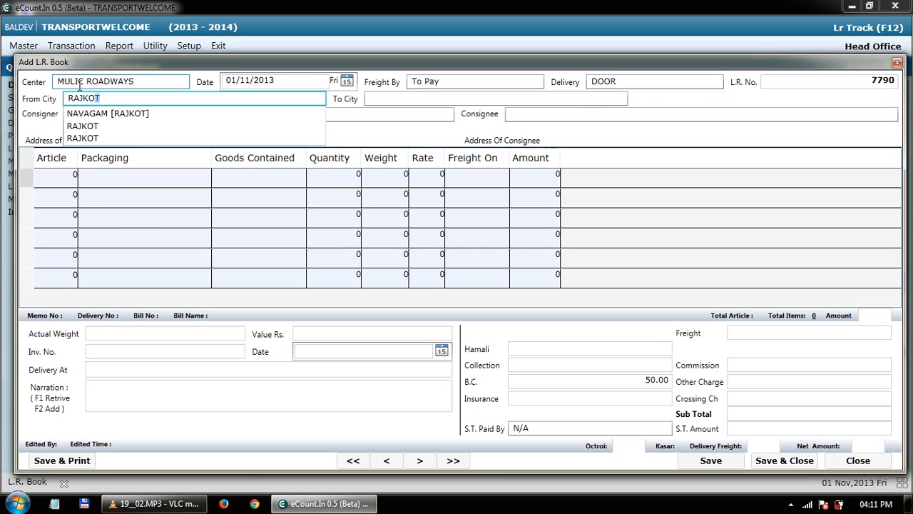
text(T)
key(Return)
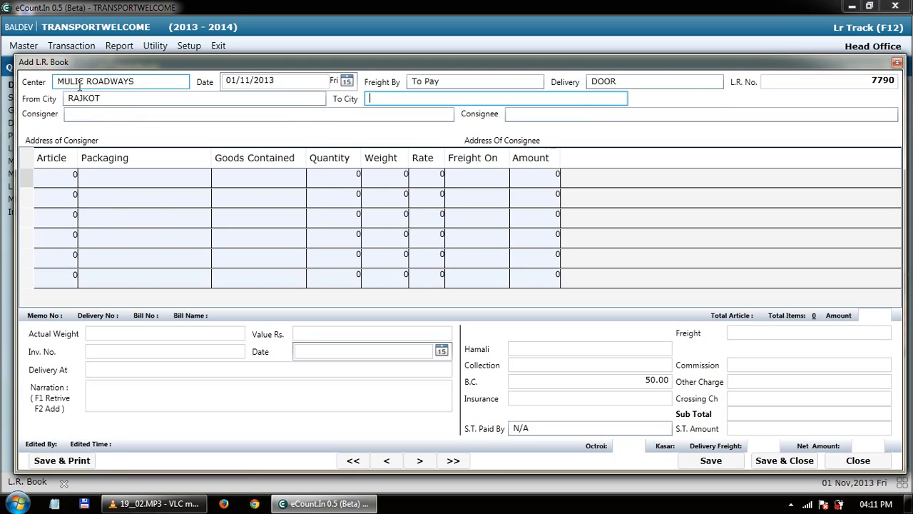
Set To City to AHDMEDABAD and type the new consigner's name.
text(AHDMEDABAD)
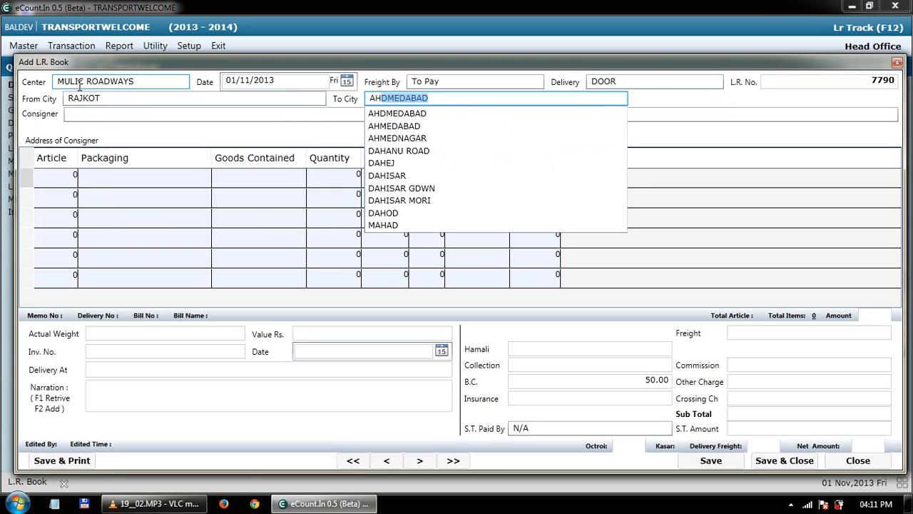
key(Return)
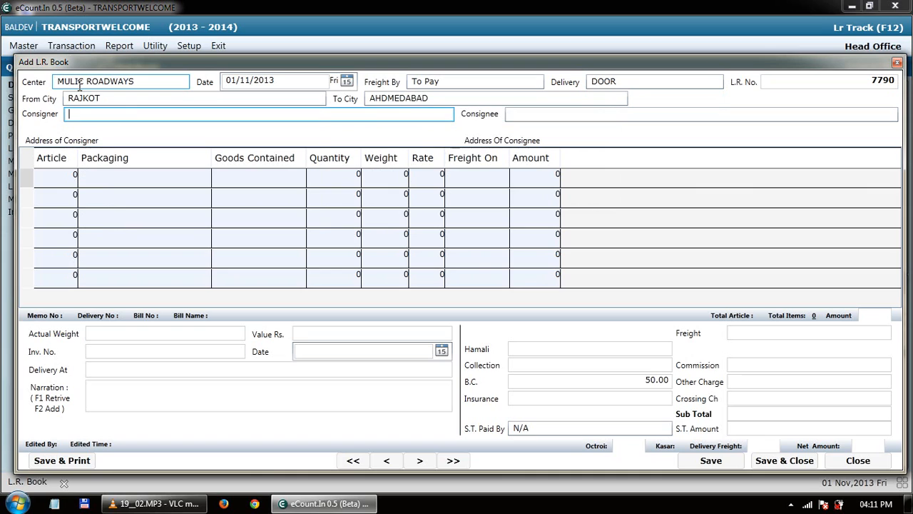
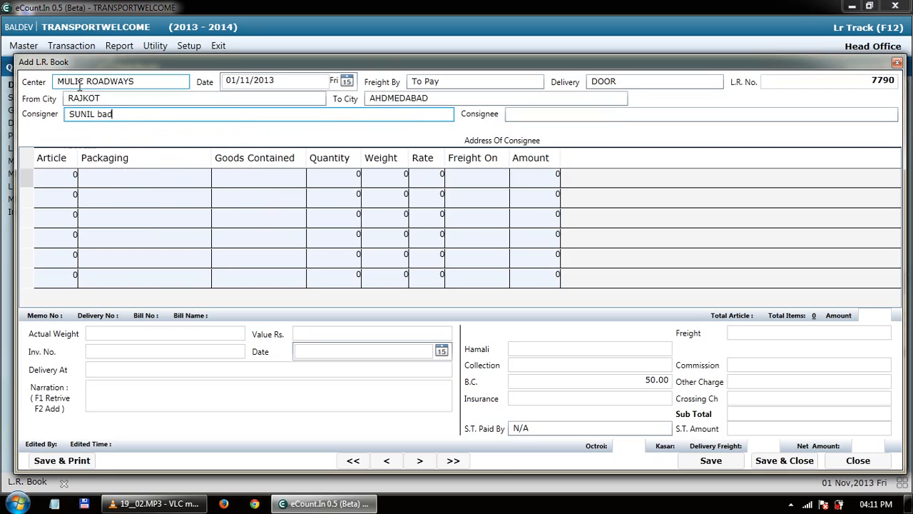
Create the consigner account with code 125, group Sundry Debtors and account type Party.
key(Return)
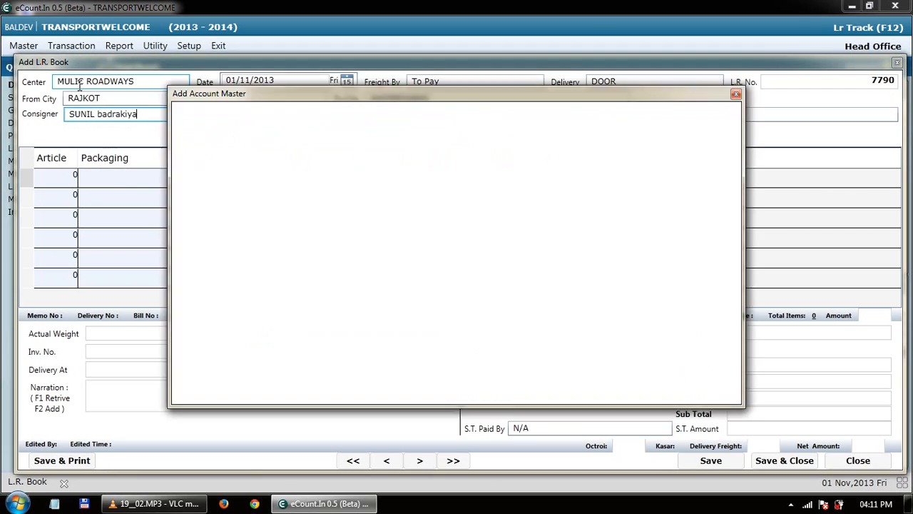
key(Return)
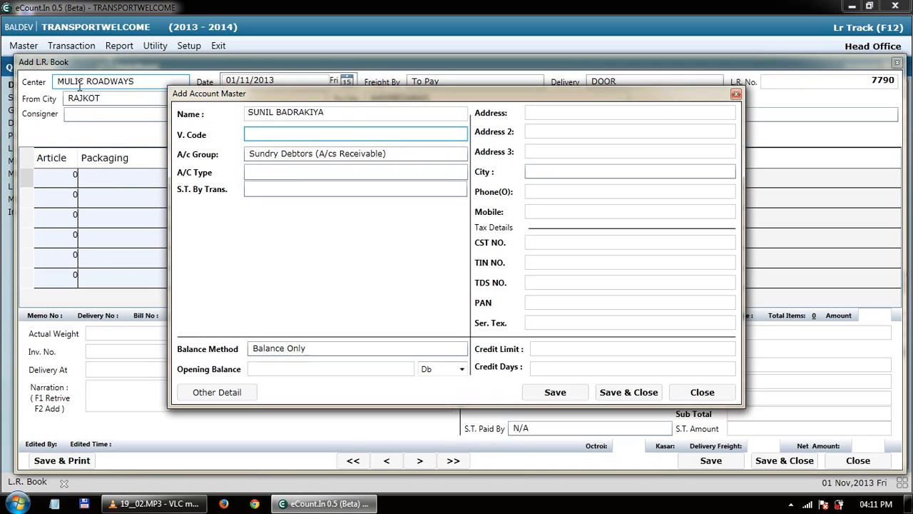
text(125)
key(Tab)
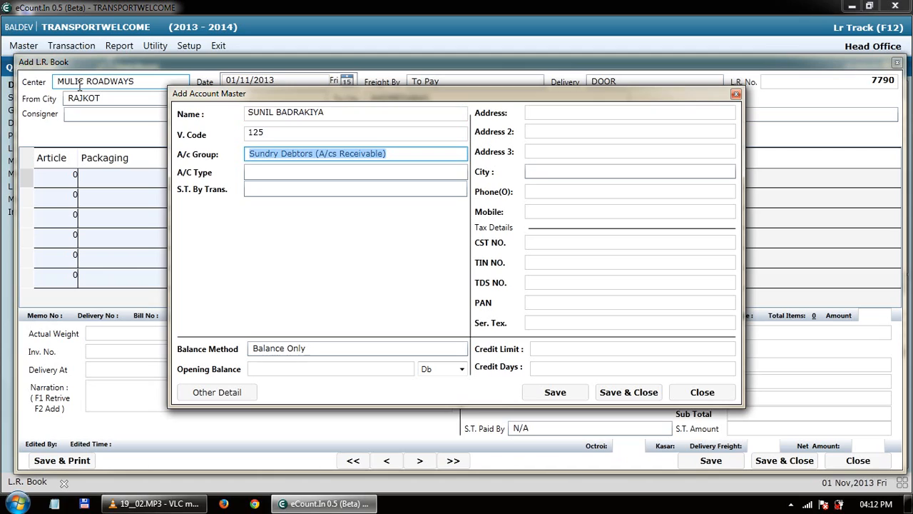
key(Right)
key(Tab)
key(Down)
key(Down)
key(Down)
key(Down)
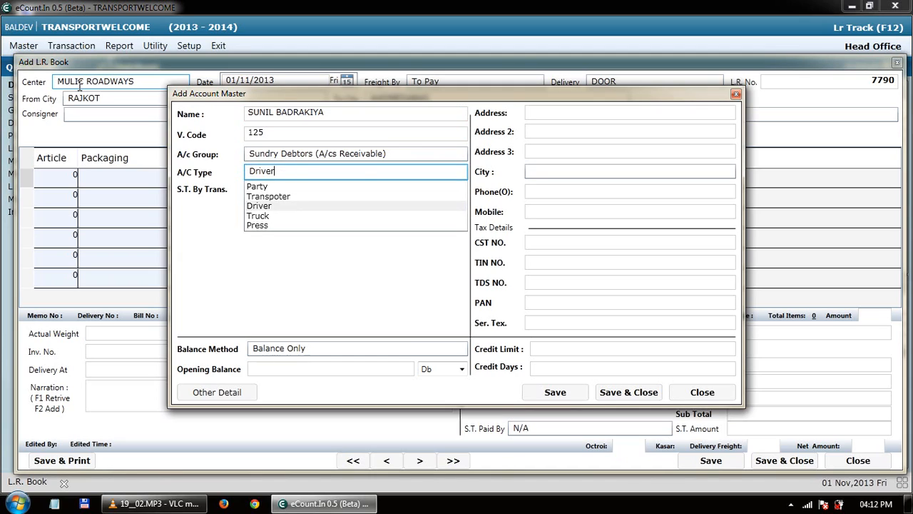
key(Up)
key(Up)
key(Up)
key(Tab)
key(Down)
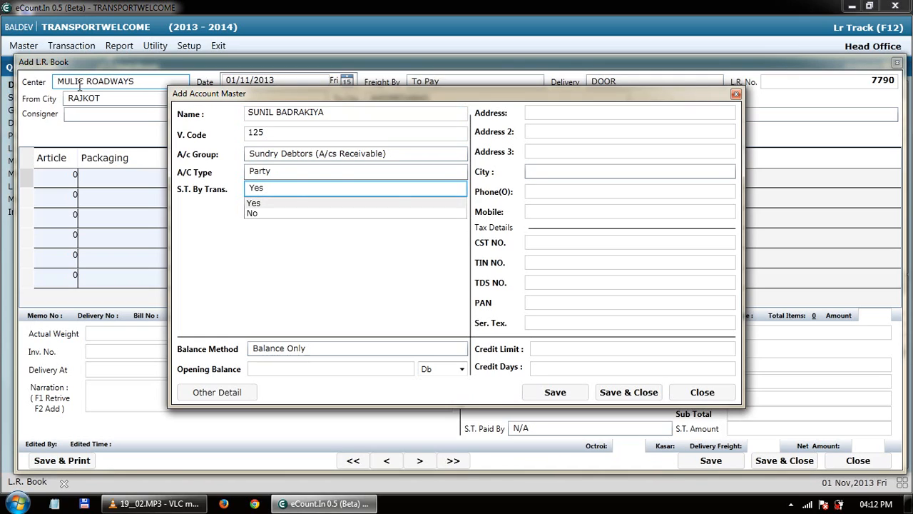
Set S.T. By Trans. to Yes and Balance Method to Balance Only.
click(287, 203)
click(308, 188)
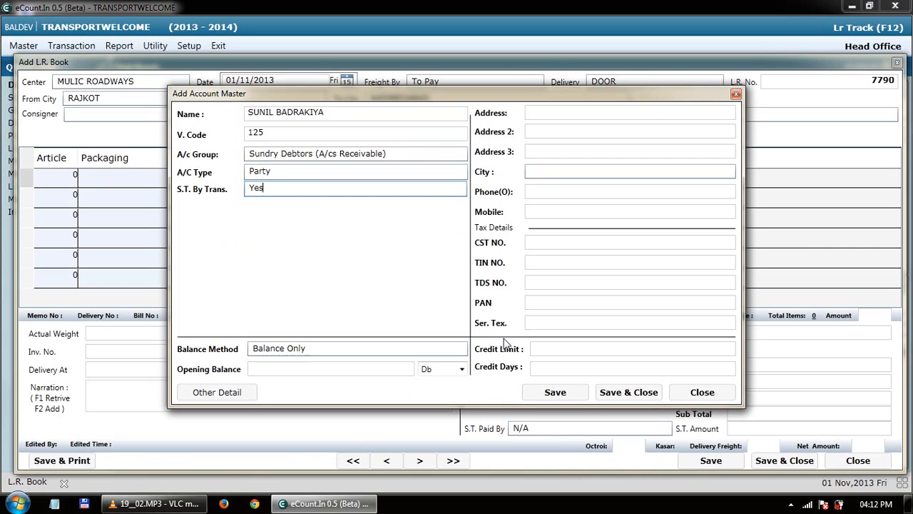
click(325, 349)
key(BackSpace)
key(BackSpace)
key(BackSpace)
key(BackSpace)
key(BackSpace)
key(BackSpace)
key(BackSpace)
key(BackSpace)
key(BackSpace)
key(BackSpace)
key(BackSpace)
key(BackSpace)
key(Down)
key(Down)
key(Down)
key(Up)
key(Down)
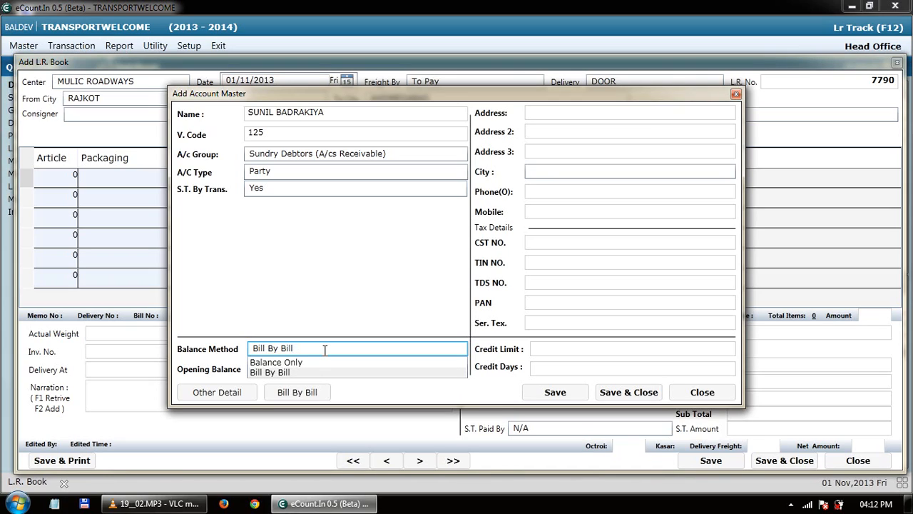
key(Up)
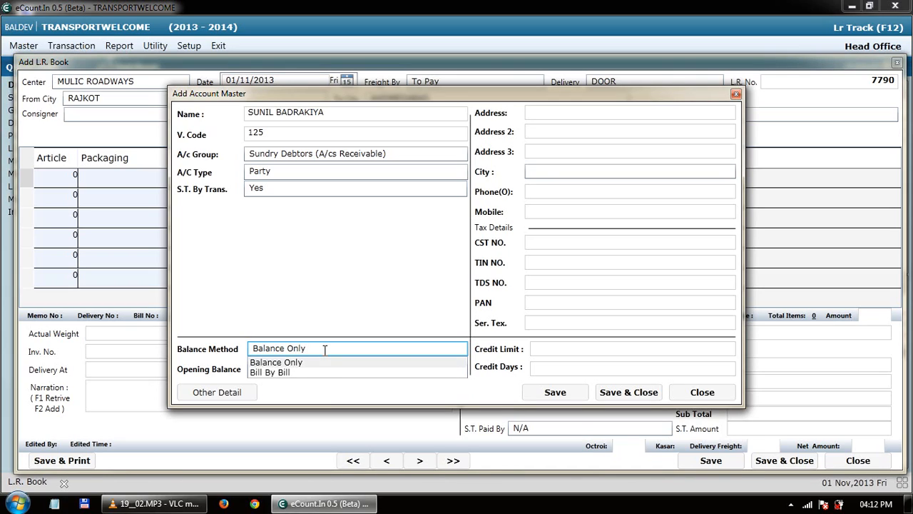
key(Down)
key(Up)
Leave the opening balance blank as Db and skip past the contact and tax fields.
key(Return)
key(Return)
key(Return)
key(Return)
key(Return)
key(Return)
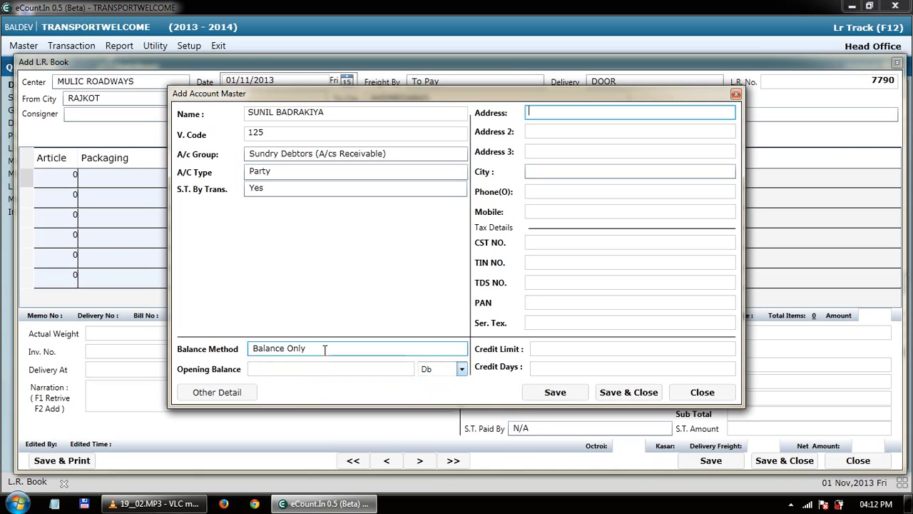
key(Return)
key(Return)
key(Return)
key(Return)
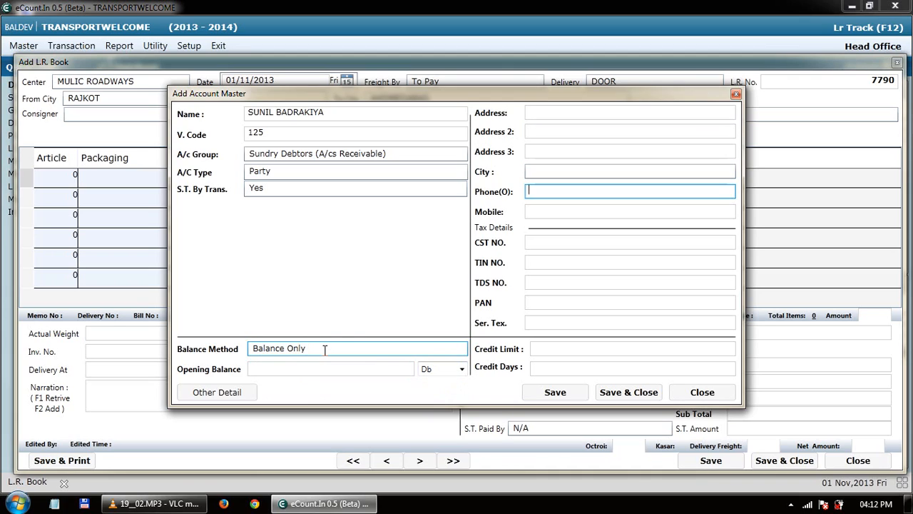
key(Return)
key(Return)
key(Return)
key(Return)
key(Return)
key(Return)
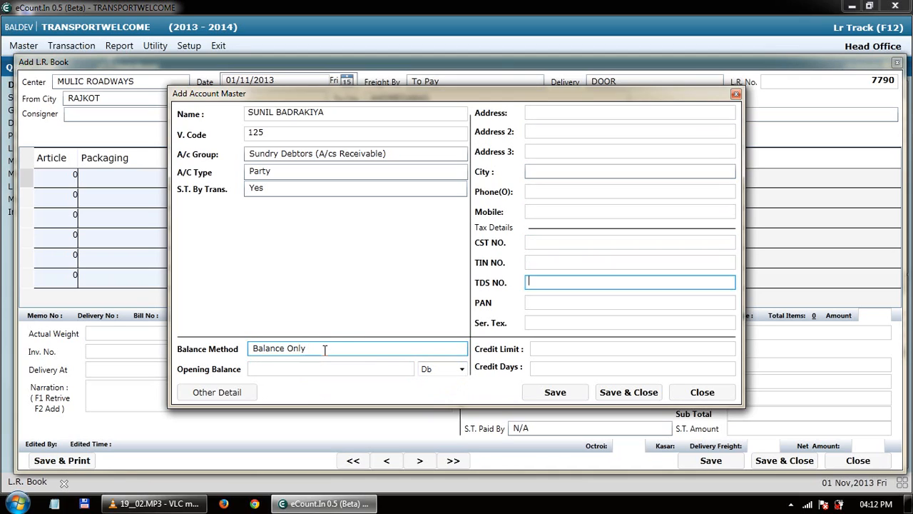
key(Return)
key(Return)
Save the new consignor account and choose AMAR TRACTOR TOOLS as consignee.
key(Return)
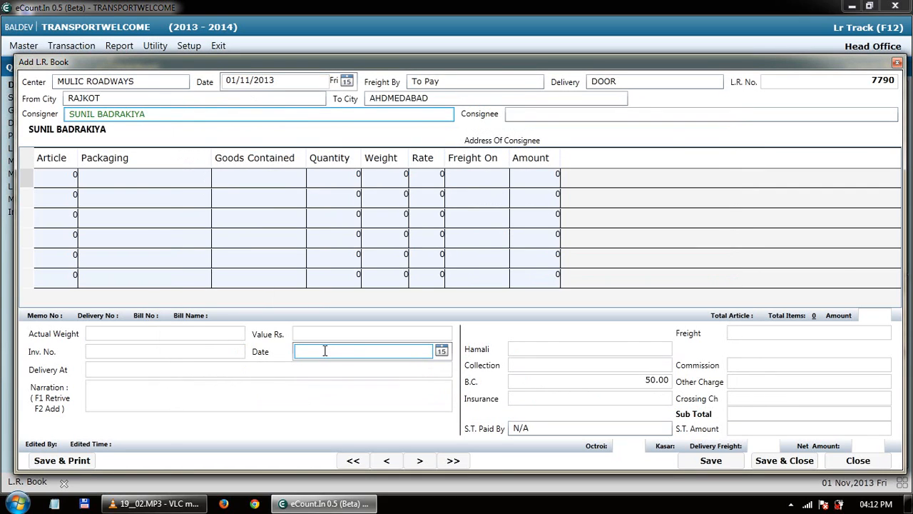
key(Return)
text(AMI)
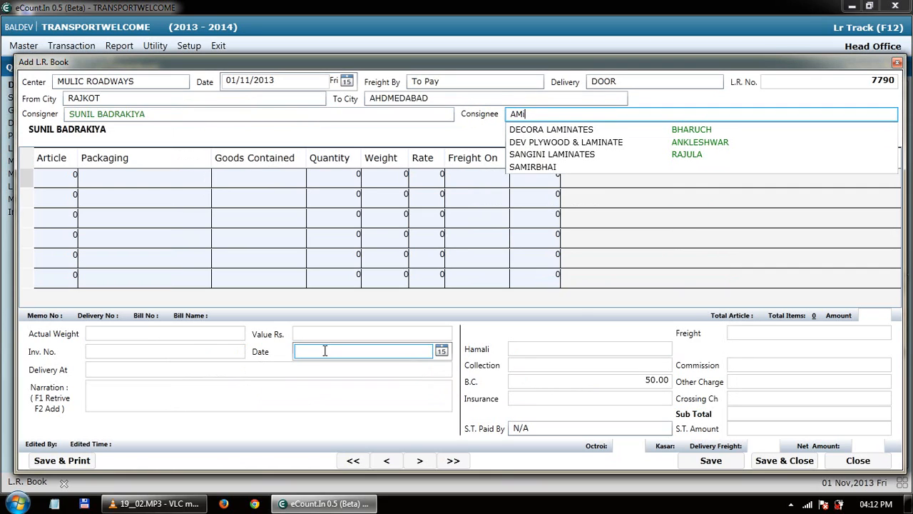
key(BackSpace)
key(Down)
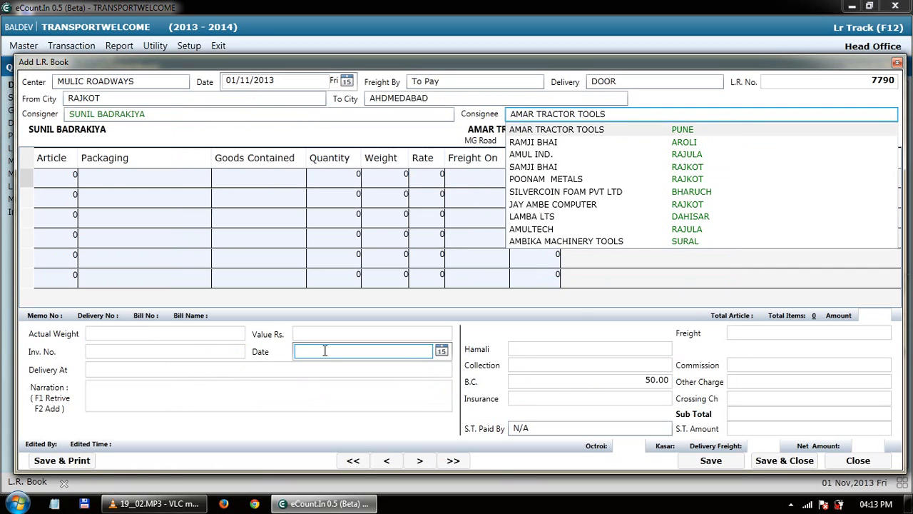
key(Return)
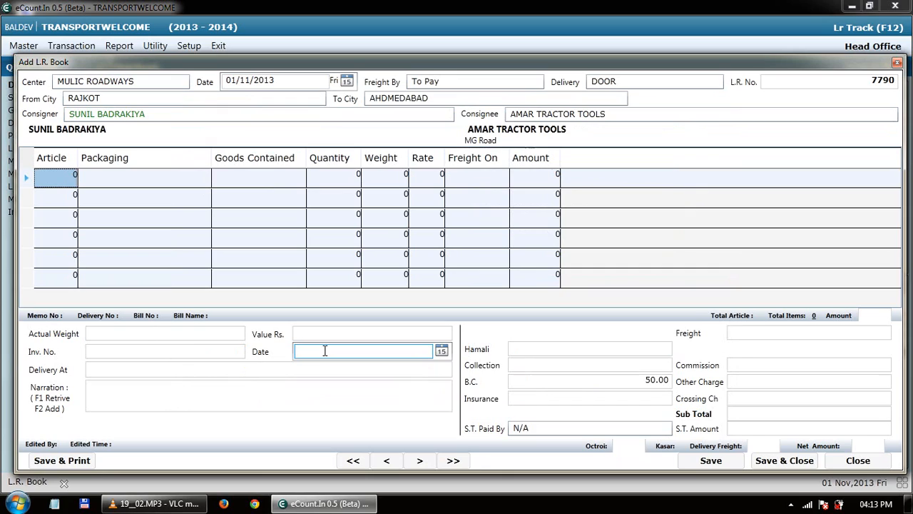
Fill goods row 1: 2 articles, BOX, Parts, quantity 20, weight 10.
key(Return)
text(2)
key(Return)
text(BOX)
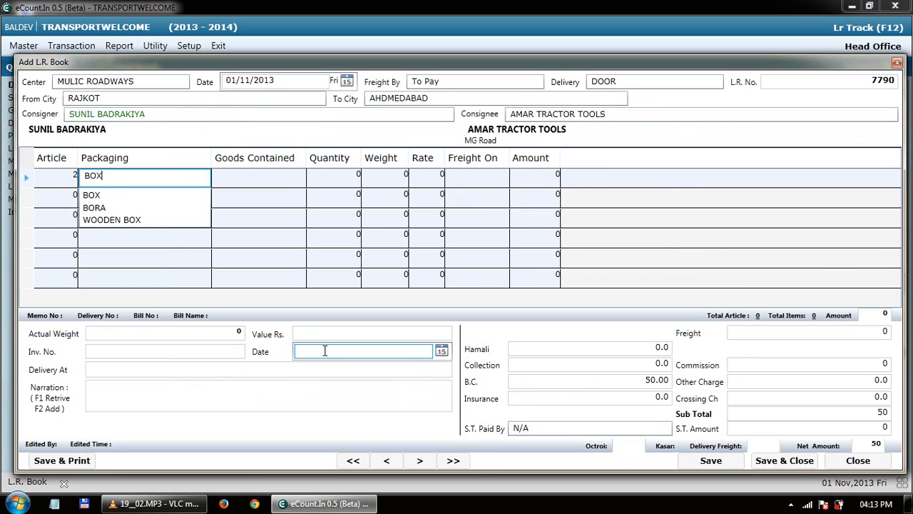
key(Return)
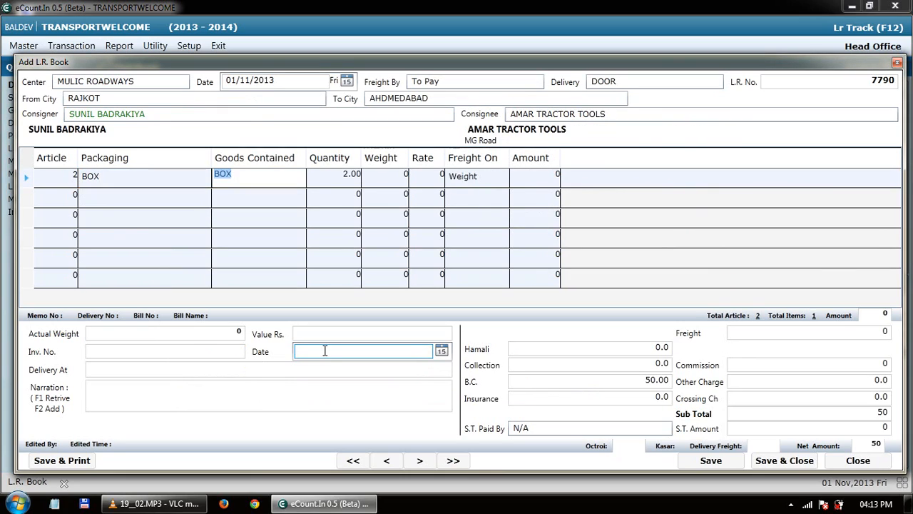
text(Parts)
key(Return)
text(20)
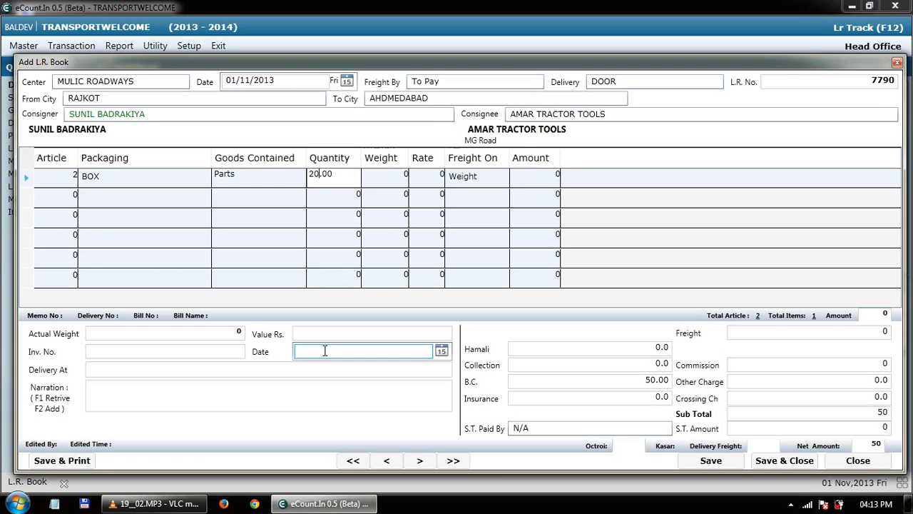
key(Return)
text(0)
key(Tab)
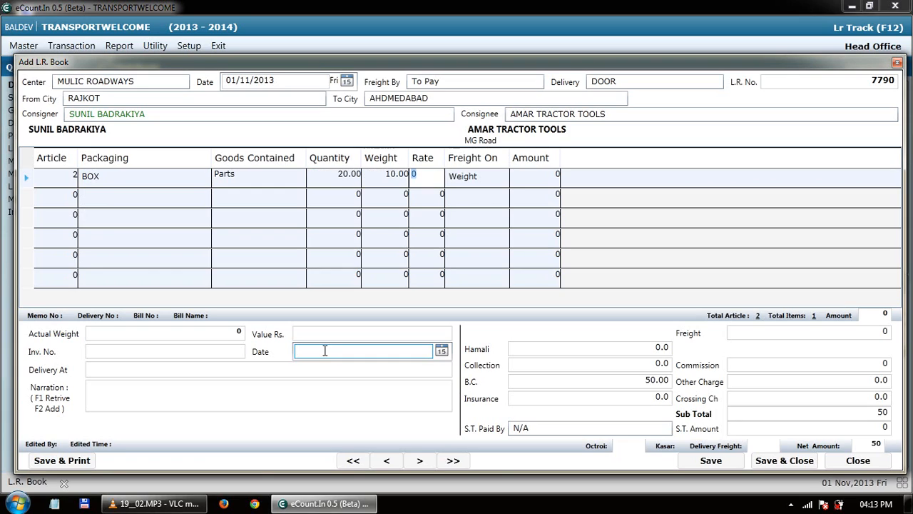
Give row 1 a rate of 100 with freight charged on Weight.
text(100)
key(Tab)
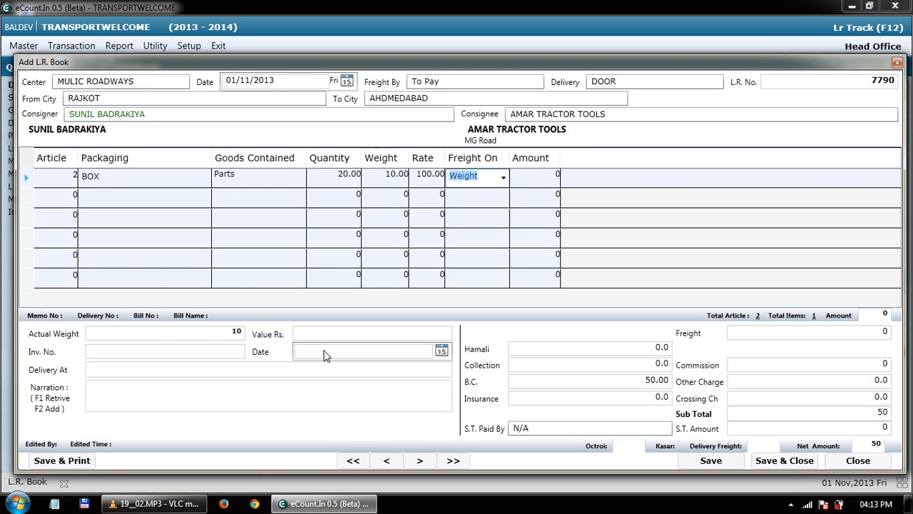
key(F4)
key(Down)
key(Up)
key(Down)
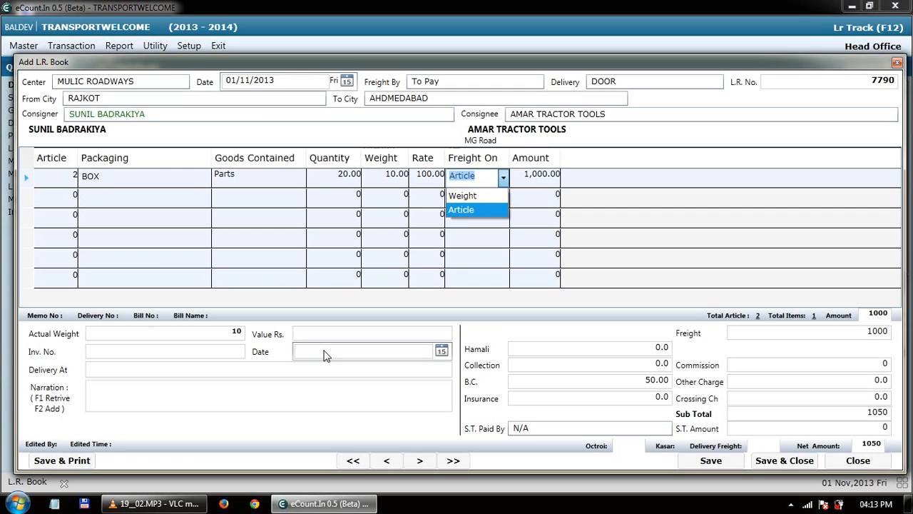
key(Up)
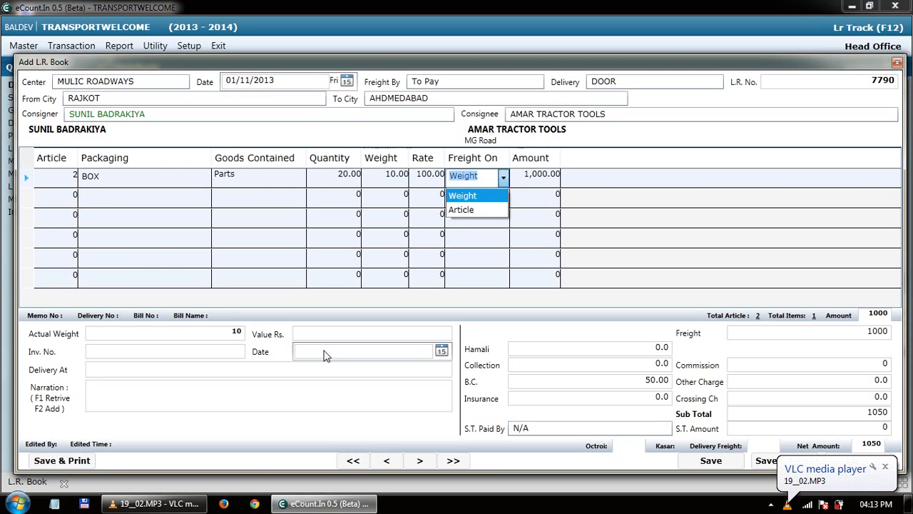
key(Tab)
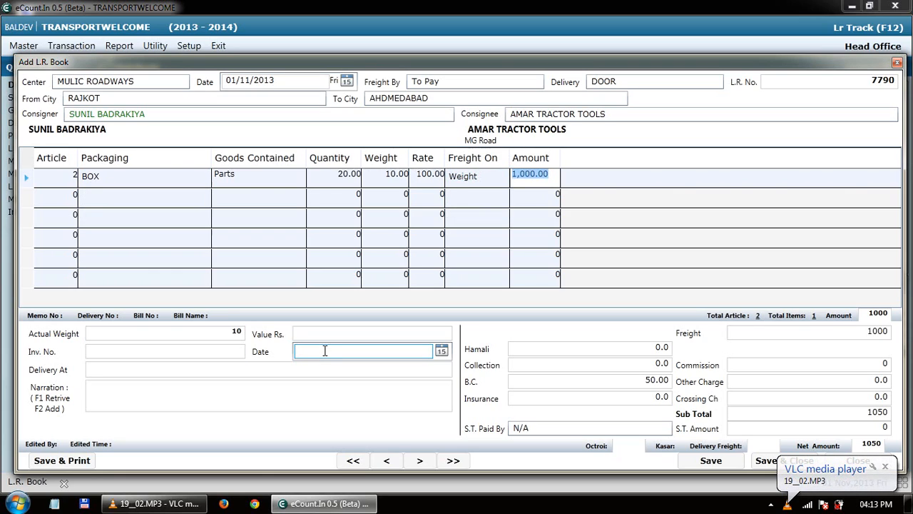
Add goods row 2: 3 LOOSE C.I.CASTING, quantity 200, weight 200, rate 200.
key(Tab)
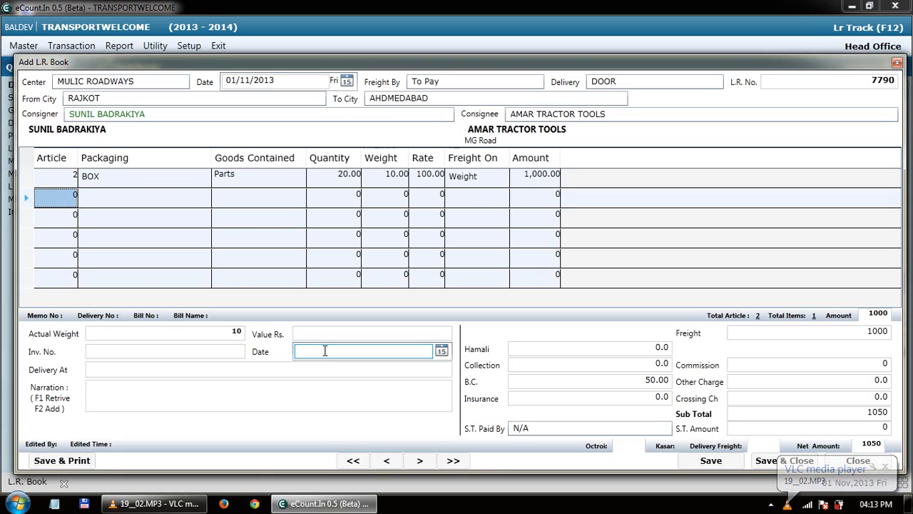
key(Return)
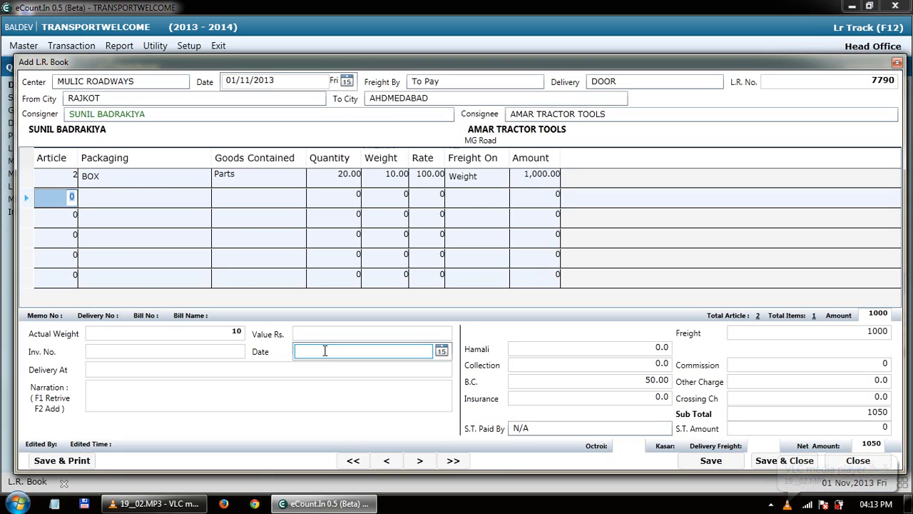
text(3)
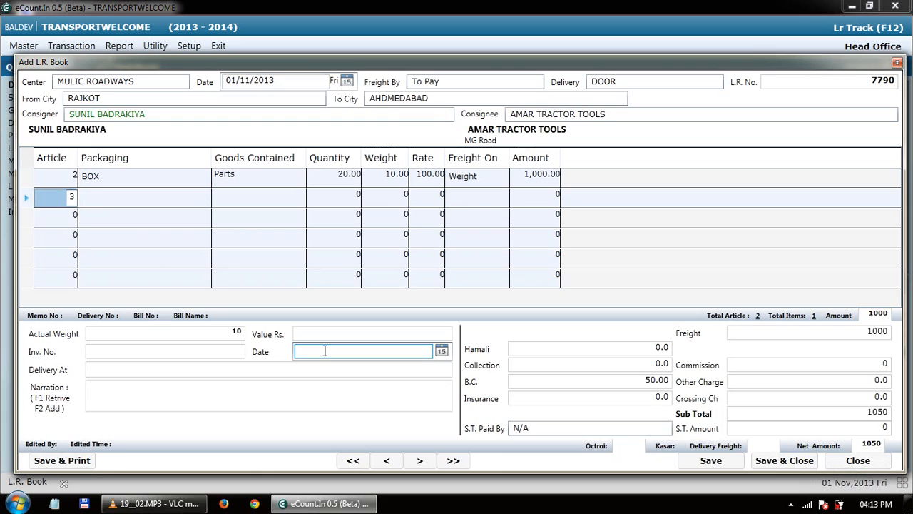
key(Tab)
text(LO)
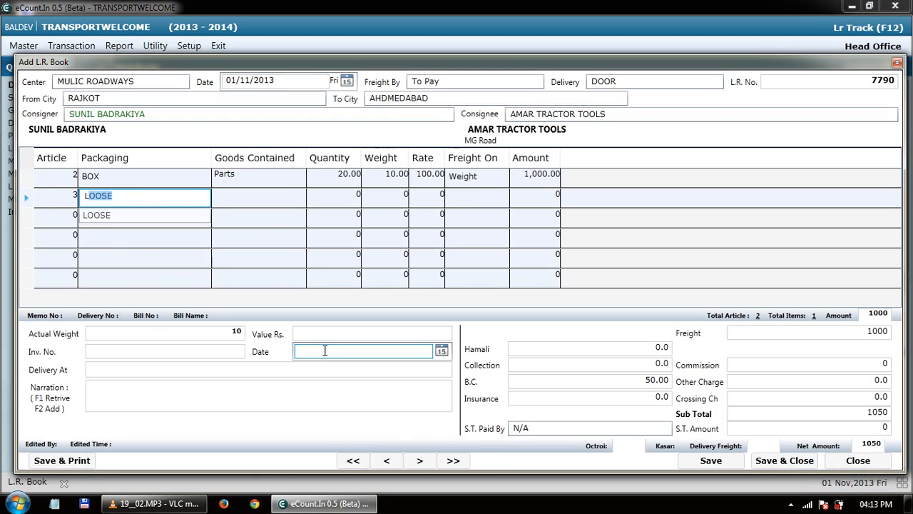
key(Tab)
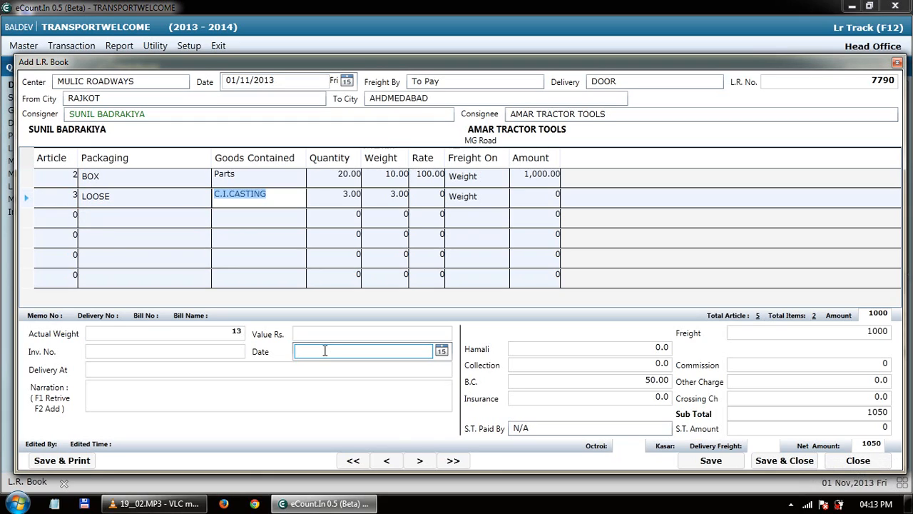
key(Tab)
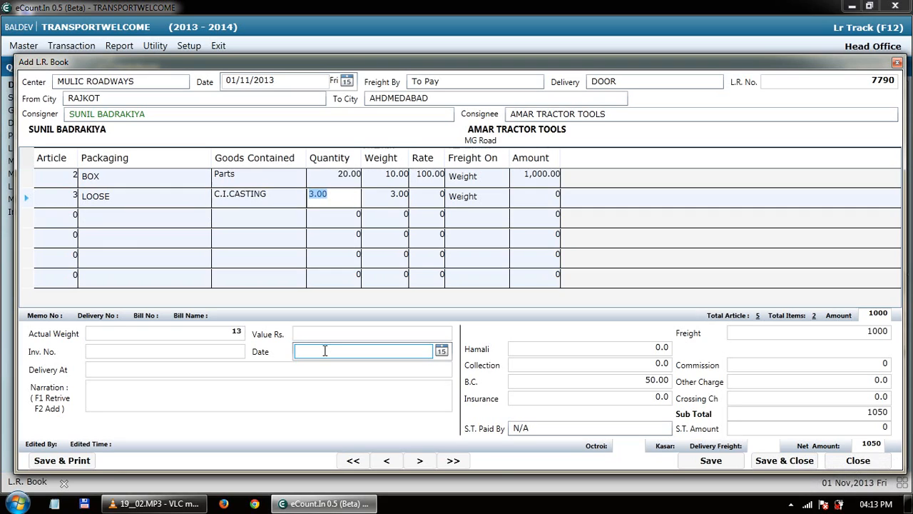
text(200)
key(Tab)
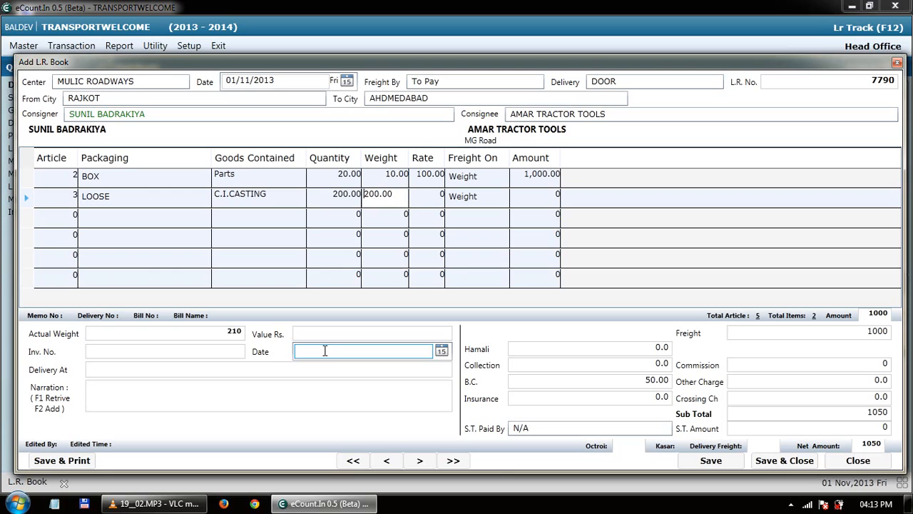
key(Tab)
text(200)
key(Tab)
key(Tab)
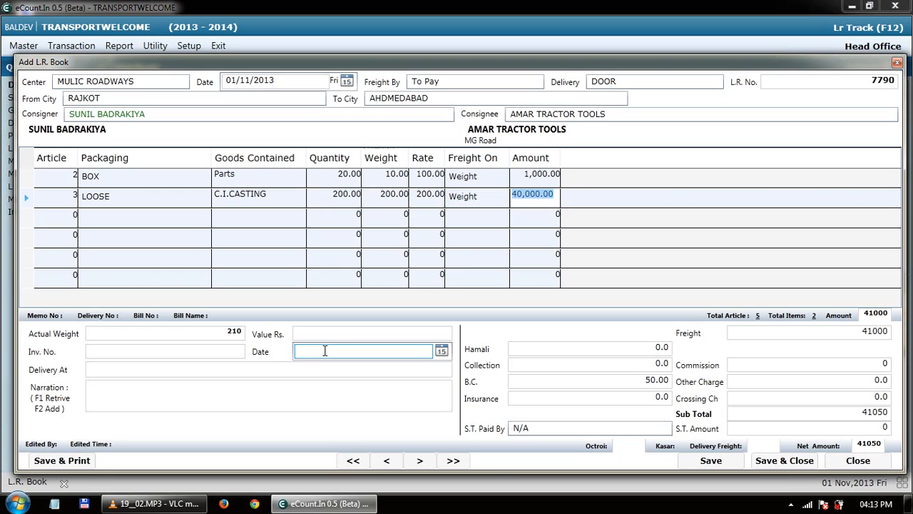
key(Tab)
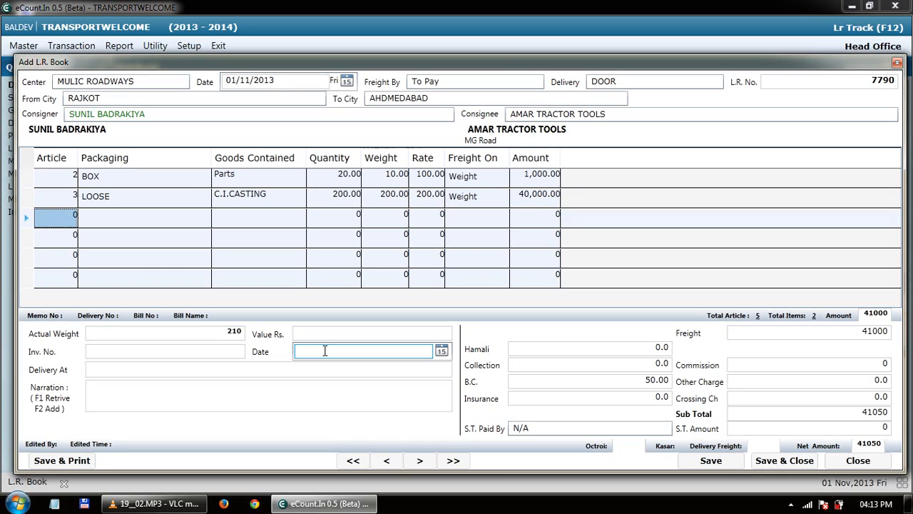
key(Tab)
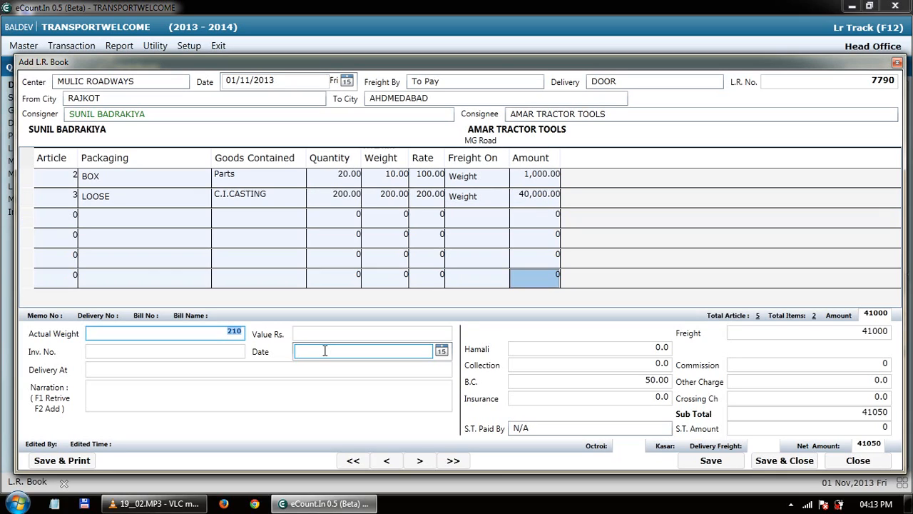
Move past the goods value, invoice and charge fields to S.T. Paid By.
key(Tab)
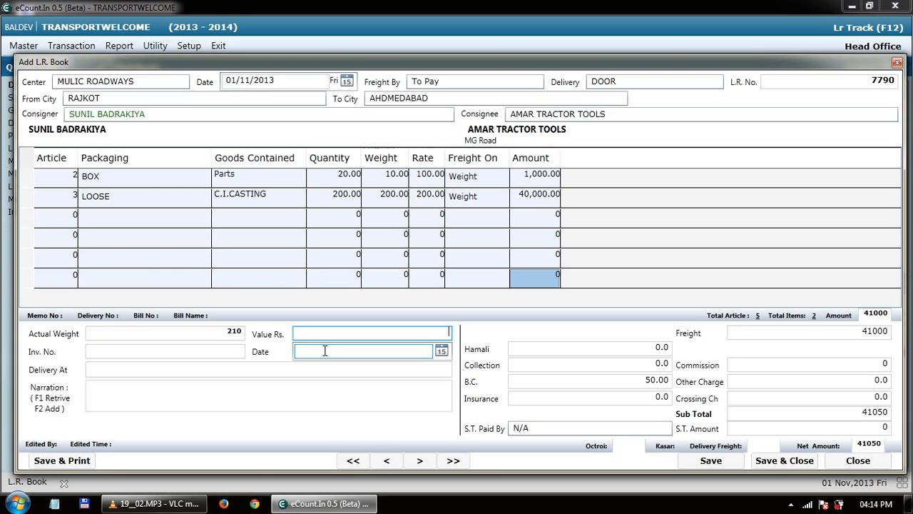
key(Tab)
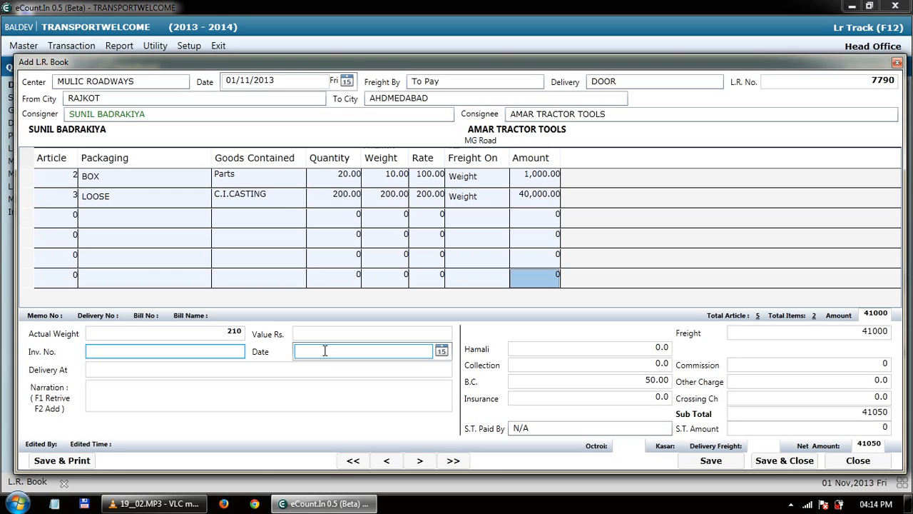
key(Tab)
key(Tab)
key(Tab)
key(Tab)
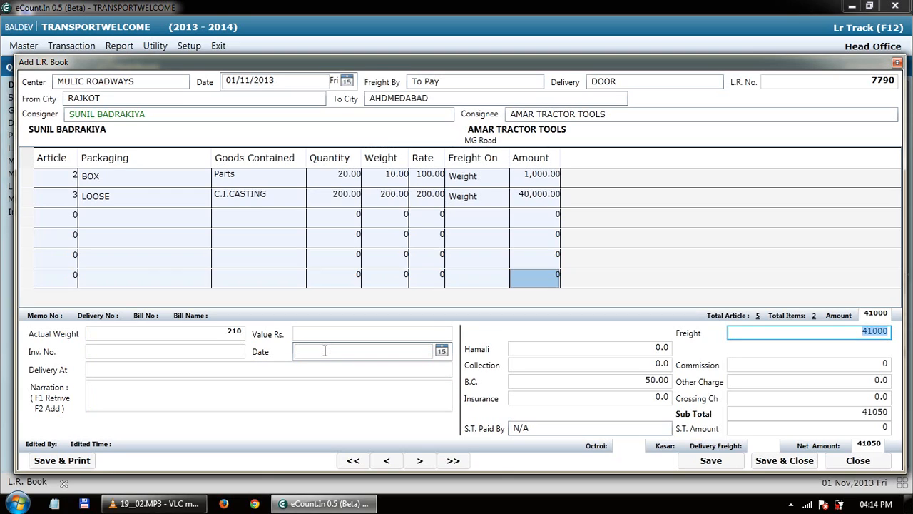
key(Tab)
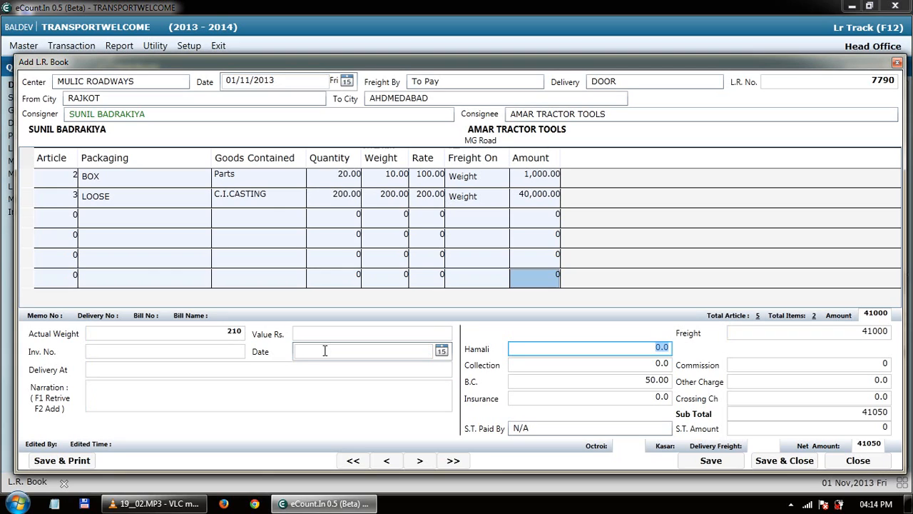
key(Tab)
key(Tab)
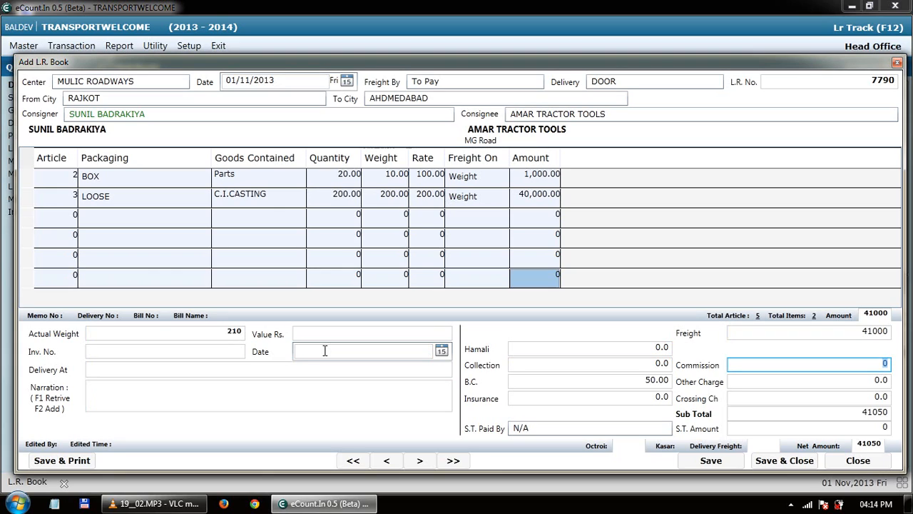
key(Tab)
key(Tab)
key(Tab)
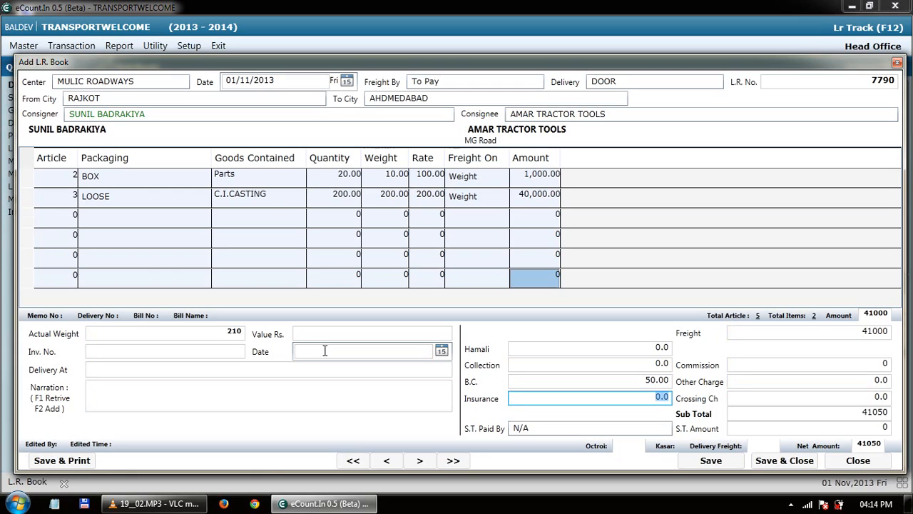
key(Tab)
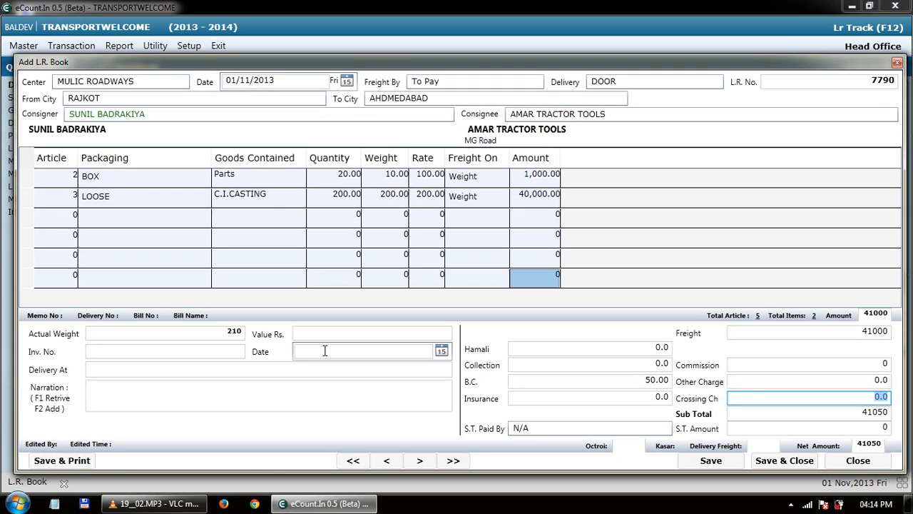
key(Tab)
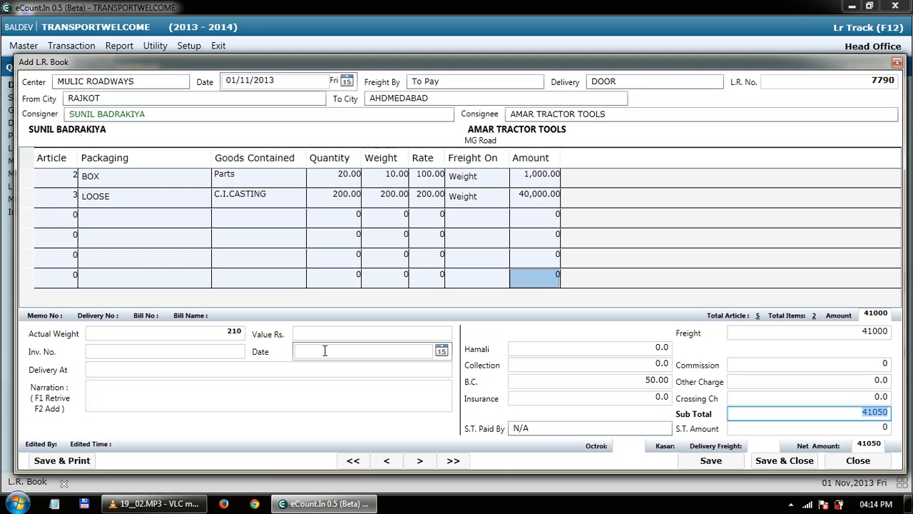
key(Tab)
Set S.T. Paid By to Transport and save L.R. 7790.
key(BackSpace)
key(BackSpace)
key(BackSpace)
key(BackSpace)
key(BackSpace)
key(BackSpace)
key(BackSpace)
key(BackSpace)
key(BackSpace)
text(Tr)
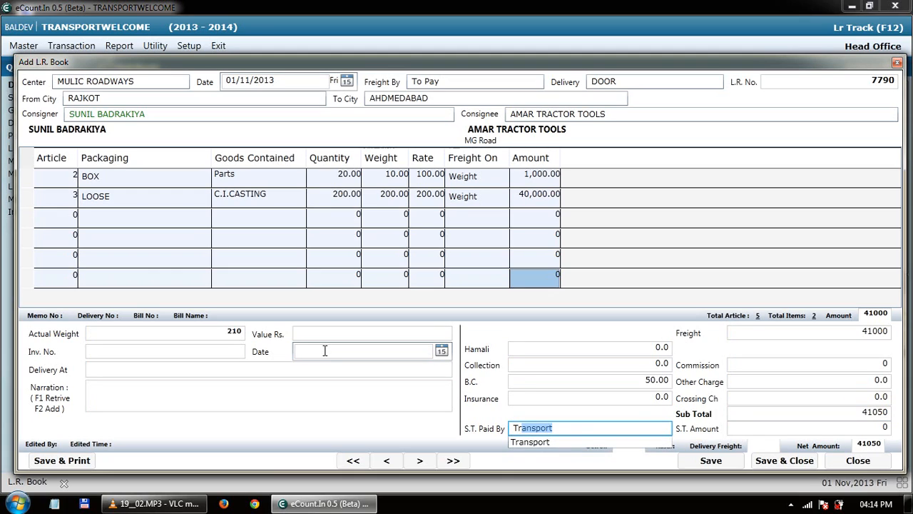
text(ansport)
key(Tab)
key(Tab)
key(Tab)
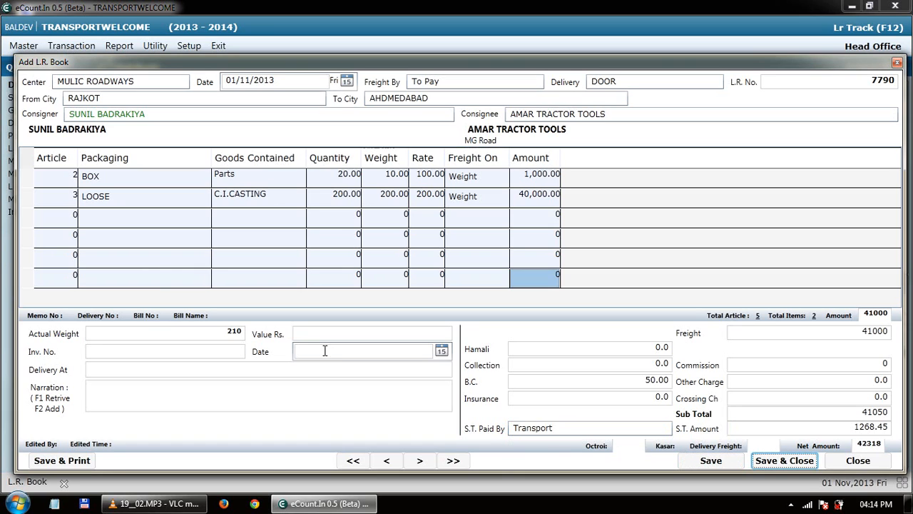
key(Return)
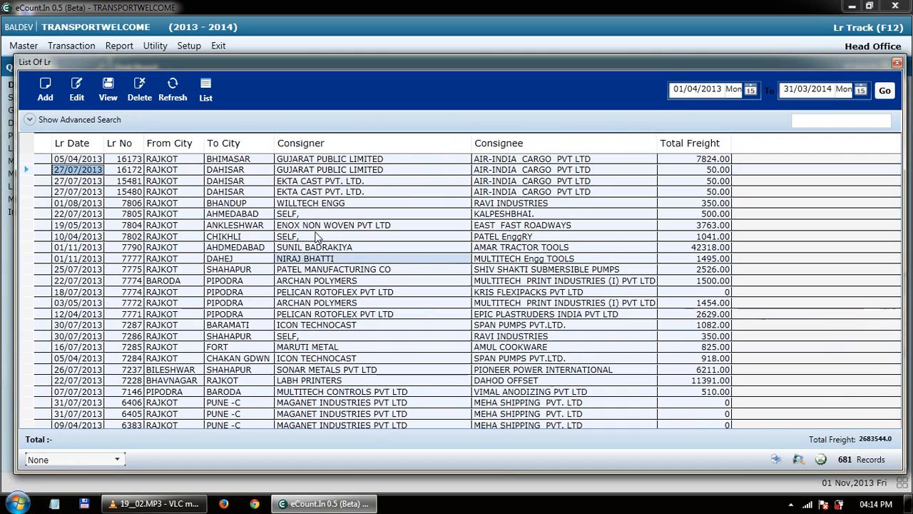
Open L.R. 7771 from the LR list and check its Center value.
click(138, 315)
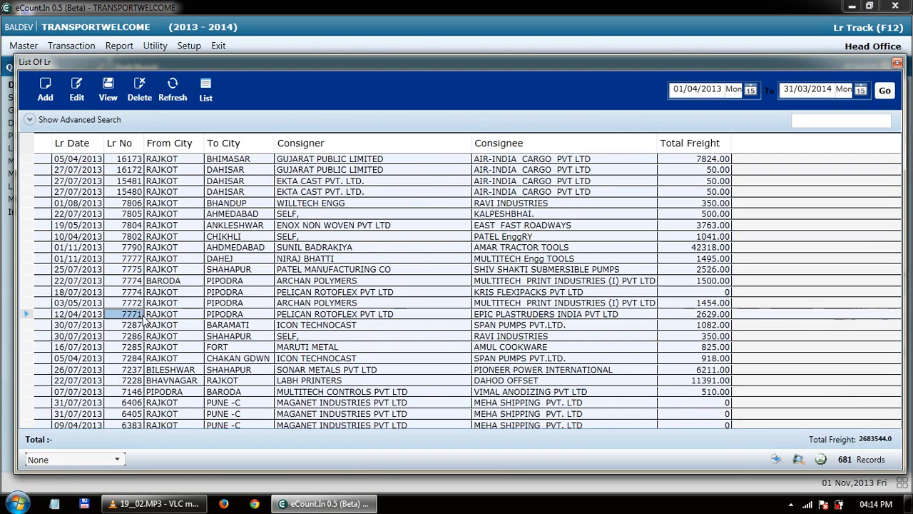
click(111, 98)
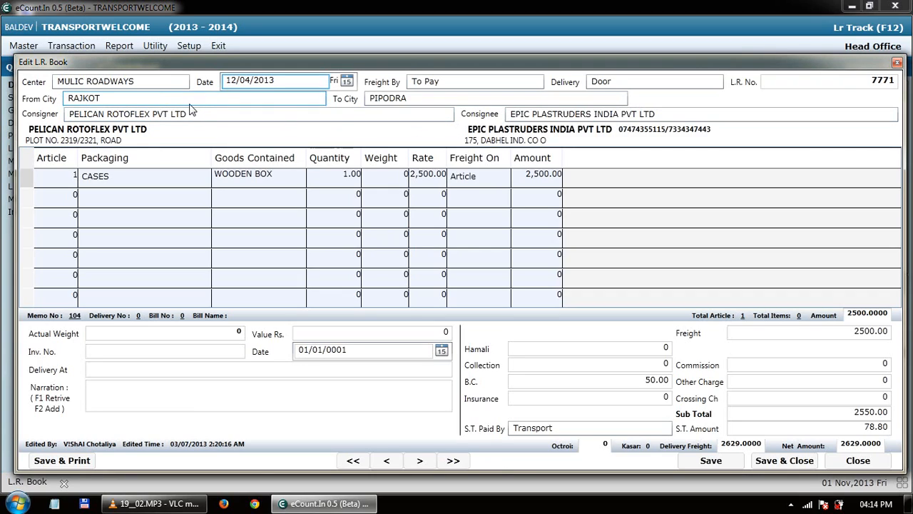
click(171, 85)
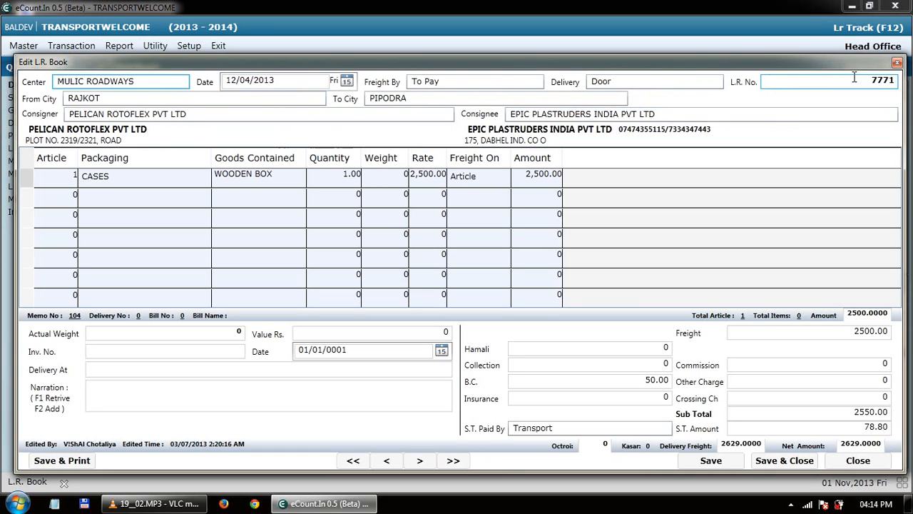
Close L.R. 7771 and the LR list, then go to Setup's voucher settings.
click(898, 64)
click(897, 62)
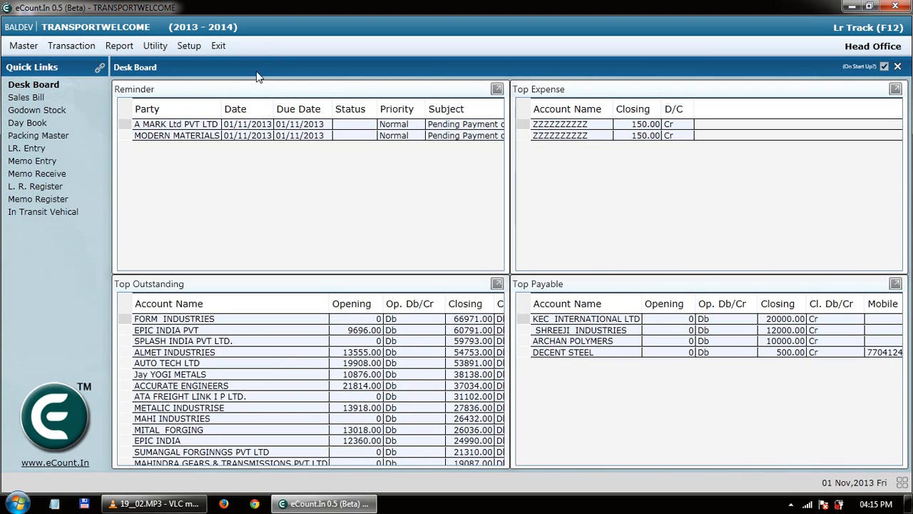
click(185, 50)
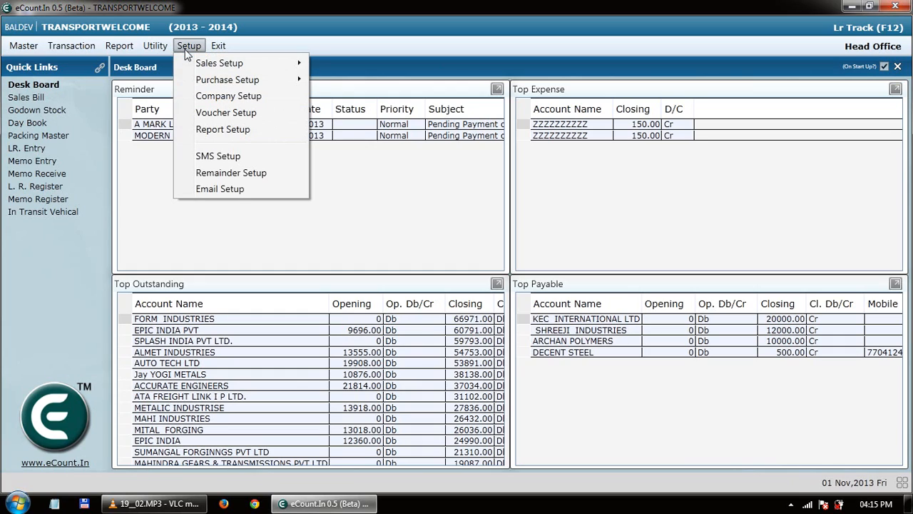
click(215, 116)
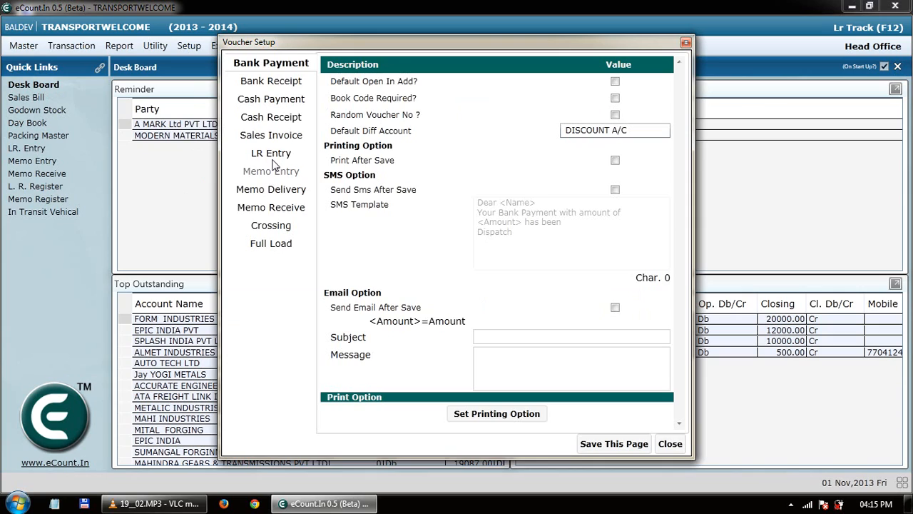
Untick Delivery, Quantity and Center Required in the LR Entry voucher setup.
click(269, 154)
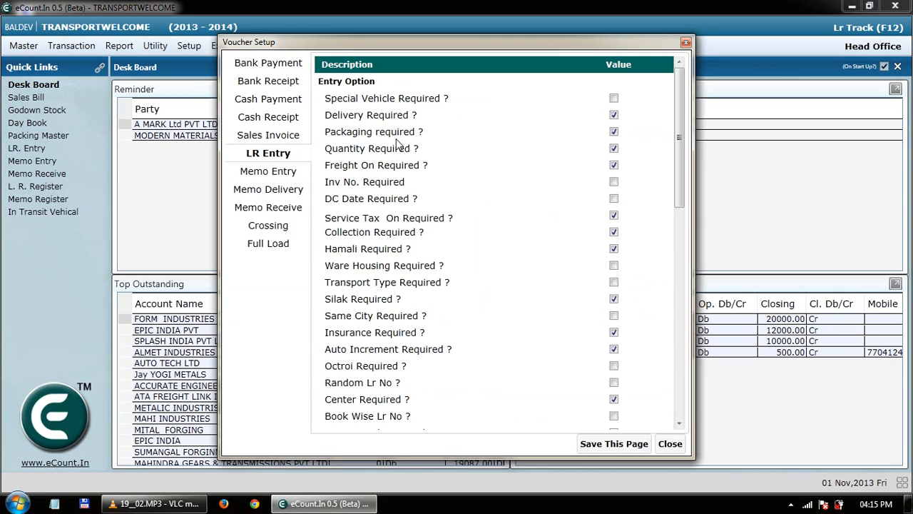
drag(682, 155, 680, 155)
click(614, 117)
click(614, 150)
drag(680, 176, 694, 212)
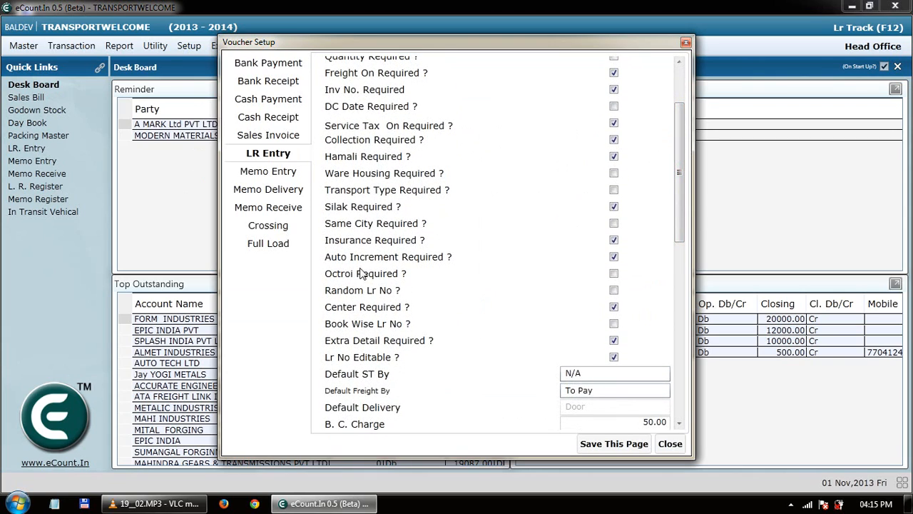
click(613, 308)
scroll(680, 264, down, 1)
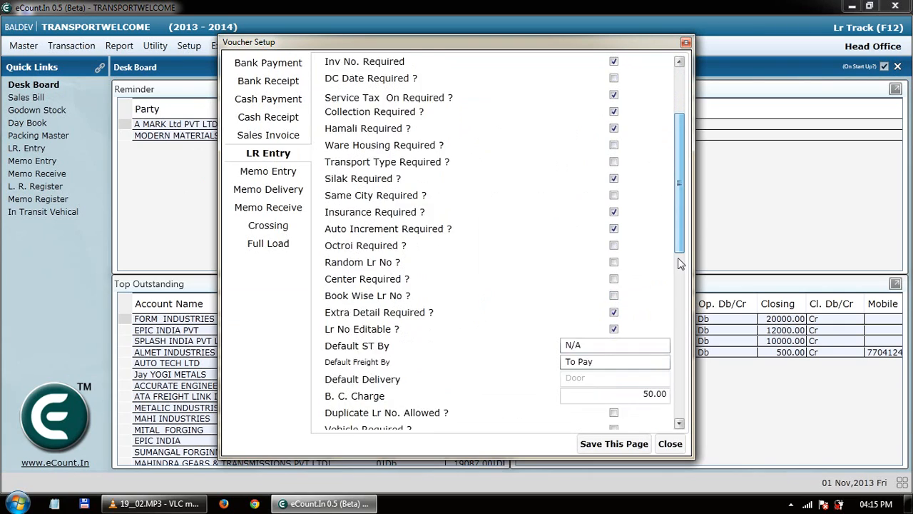
scroll(680, 264, down, 3)
Set the default B.C. charge to 10, save the page, and close the setup.
click(624, 249)
click(655, 280)
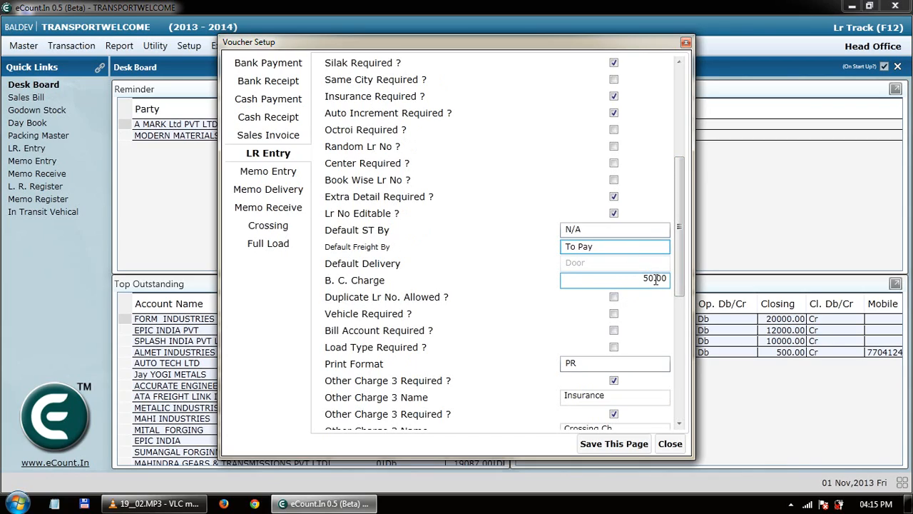
click(654, 278)
click(651, 277)
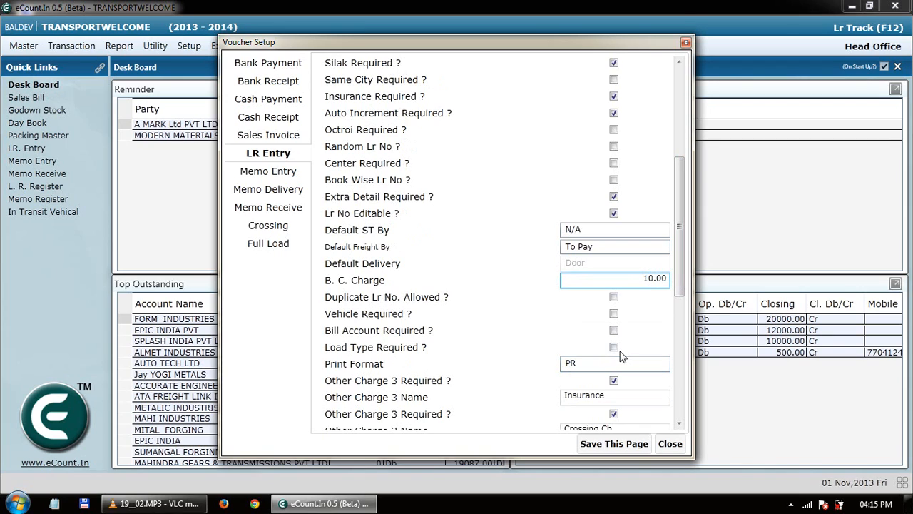
drag(679, 293, 680, 319)
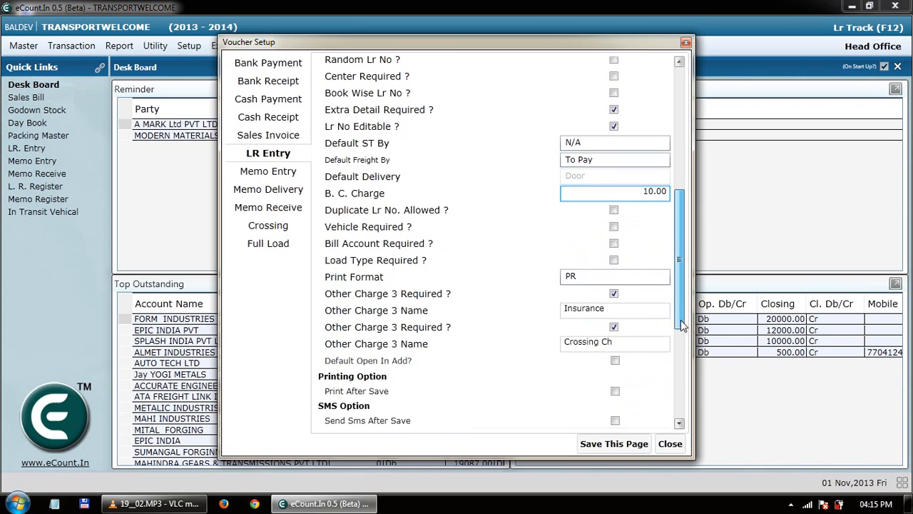
click(618, 443)
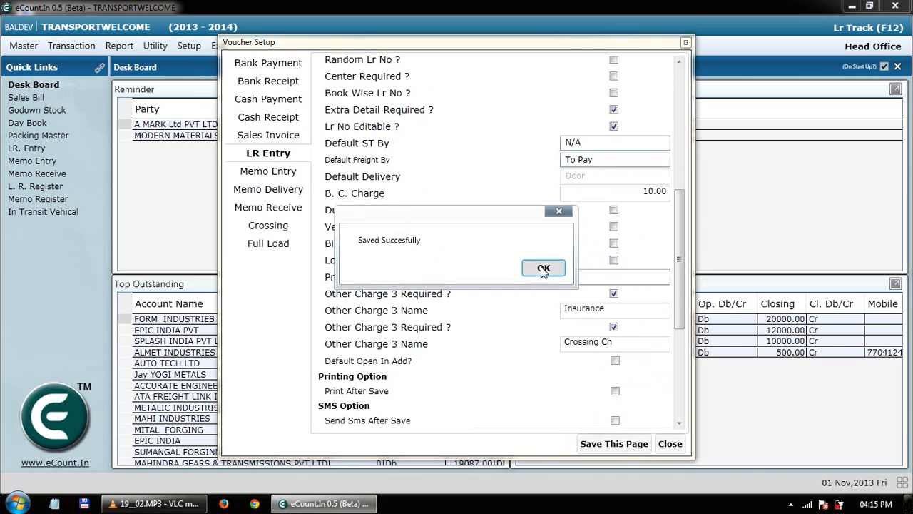
click(542, 271)
click(671, 443)
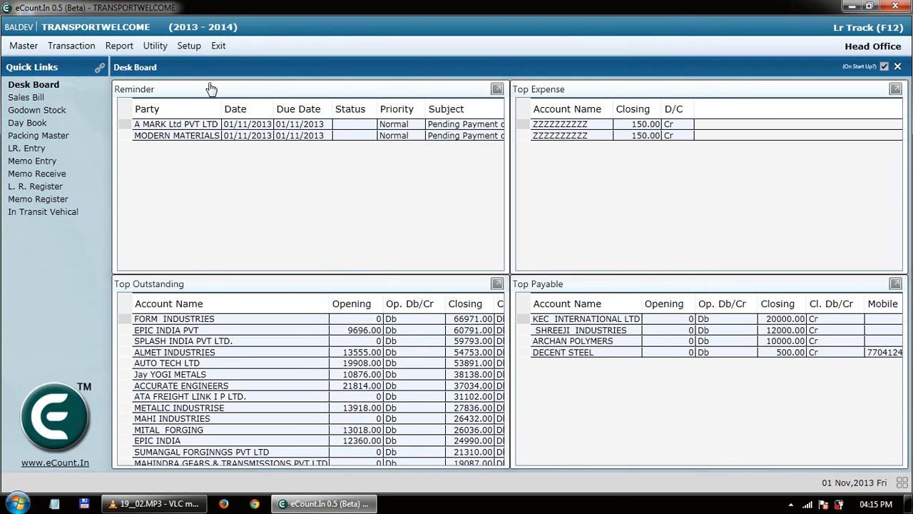
Start a new outward L.R. entry from the Transaction menu.
click(70, 47)
mouse_move(100, 63)
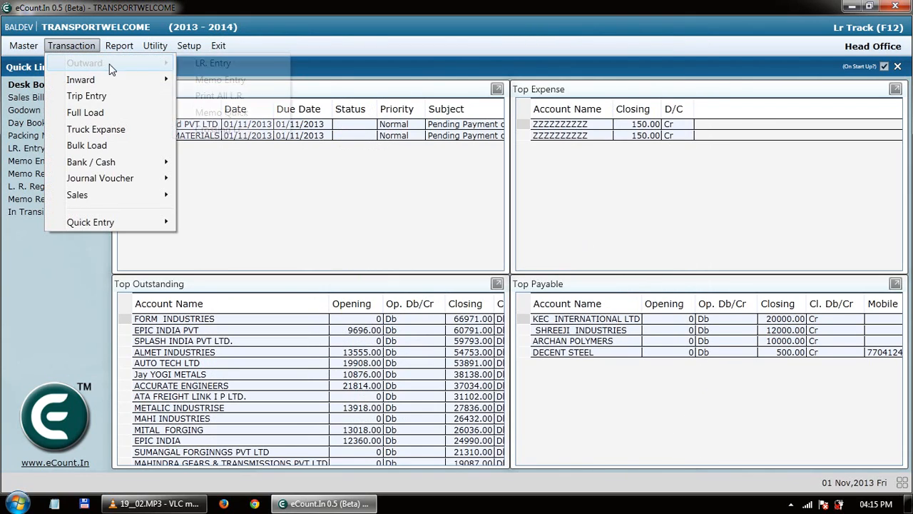
click(196, 64)
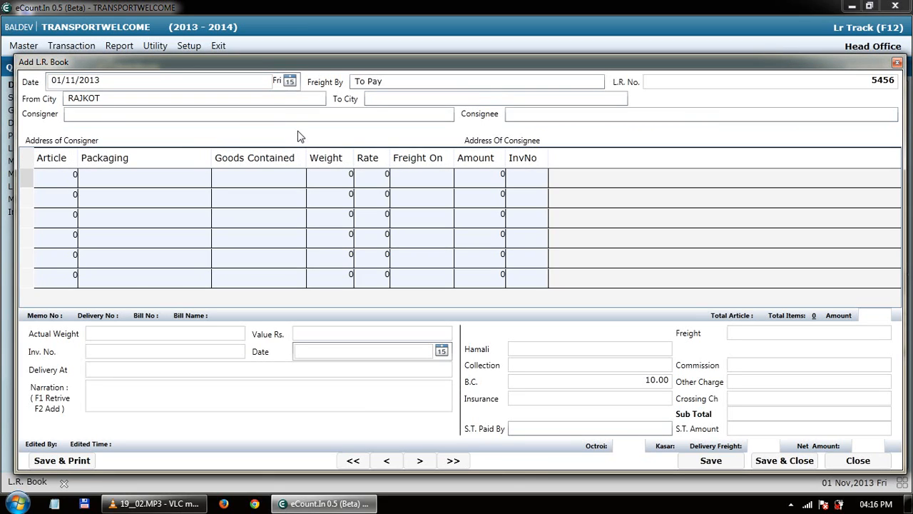
Step through Date, Freight By, L.R. No. and consigner into the grid, confirming B.C. is 10.00.
click(199, 83)
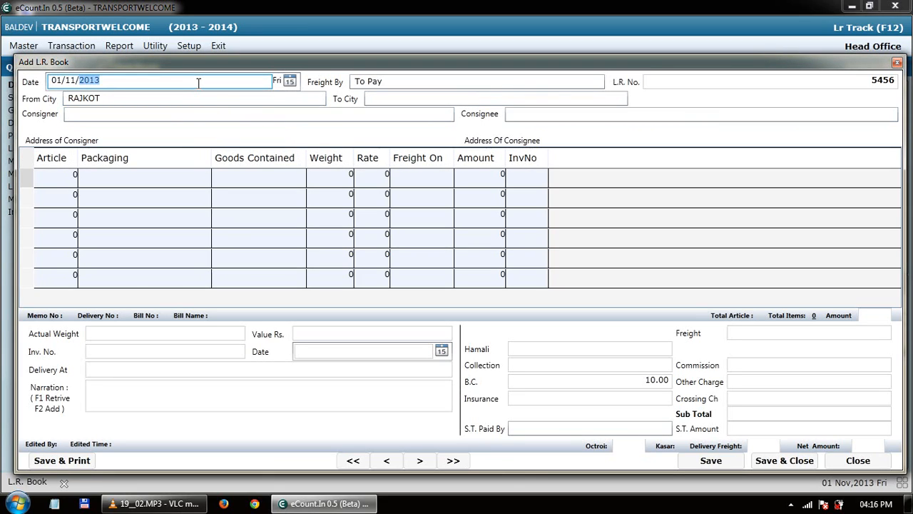
click(402, 83)
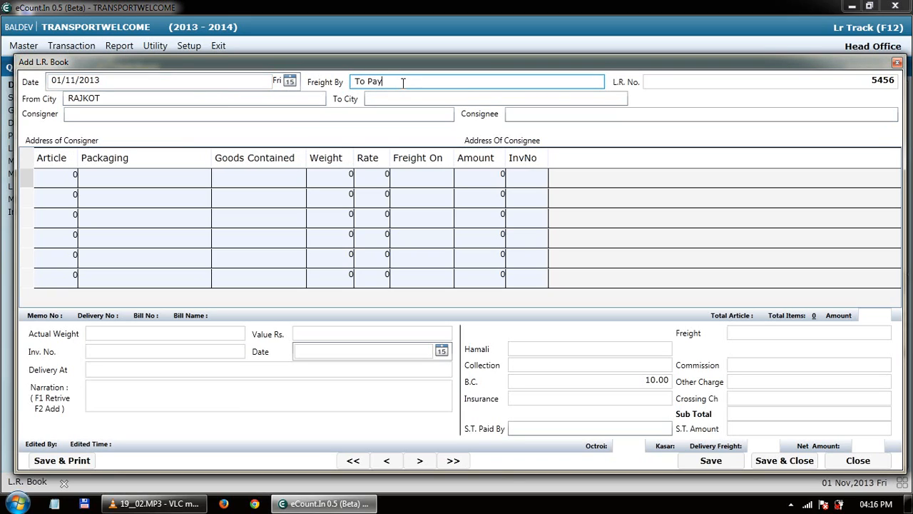
click(650, 82)
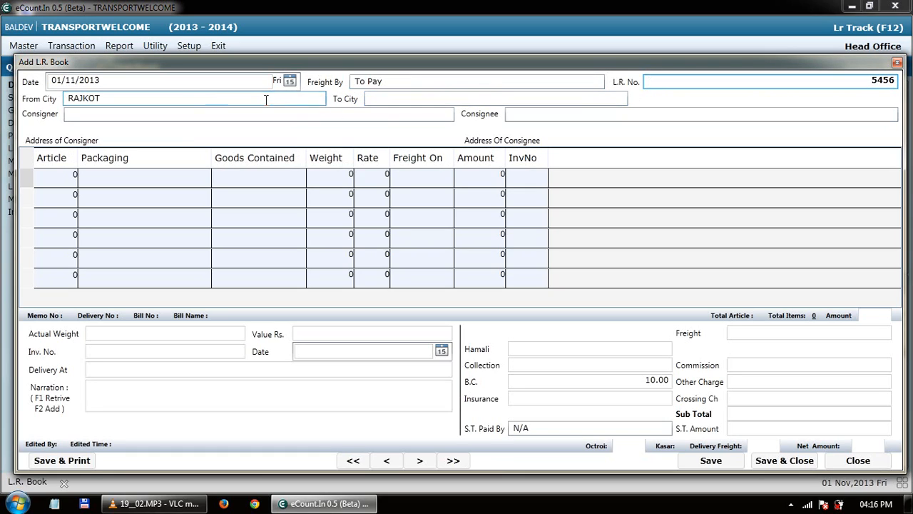
click(418, 112)
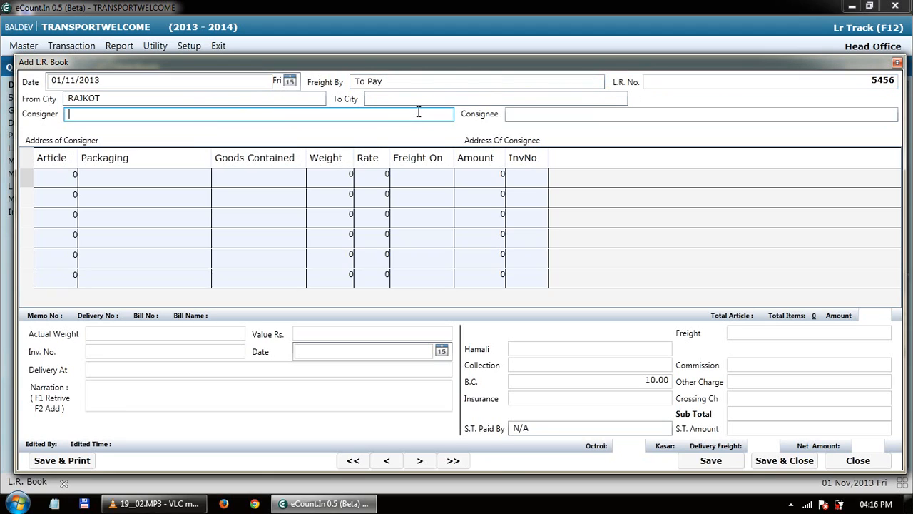
key(Tab)
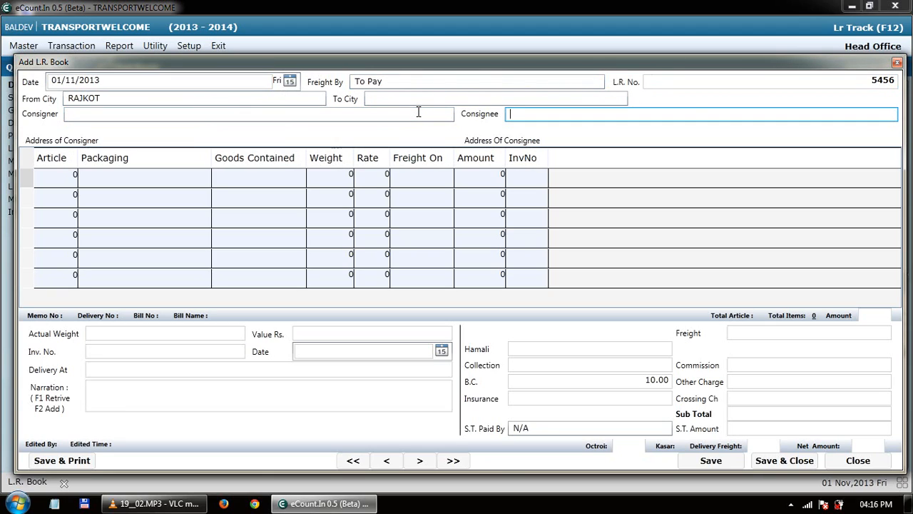
key(Tab)
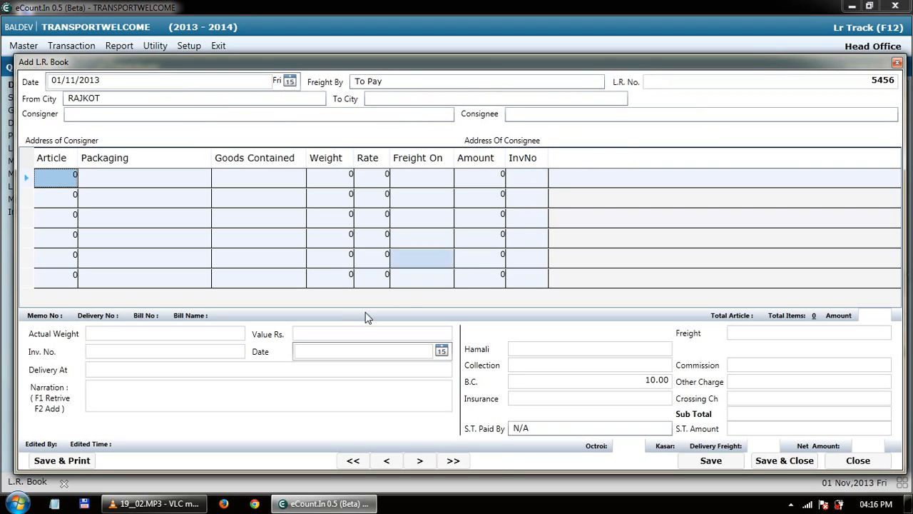
click(241, 333)
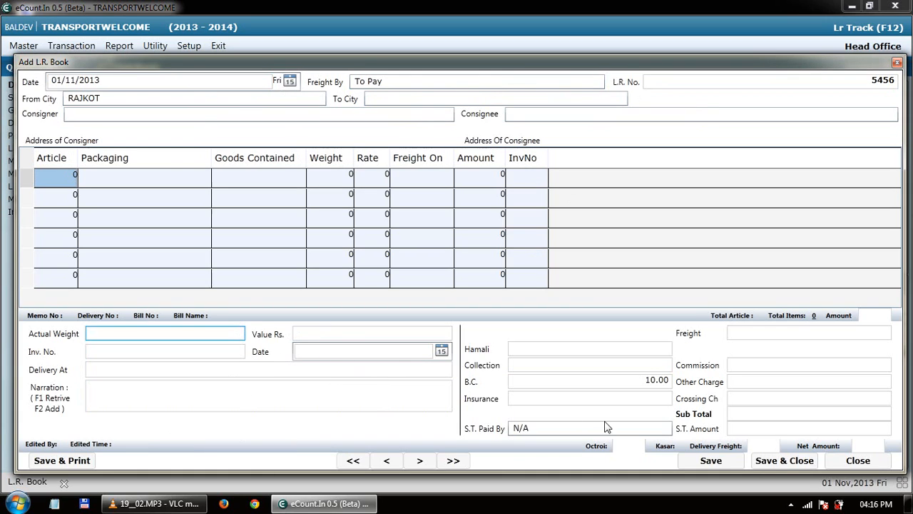
Discard the new L.R. entry and run the short Godown Stock report for 01/11/2013–30/11/2013.
click(858, 460)
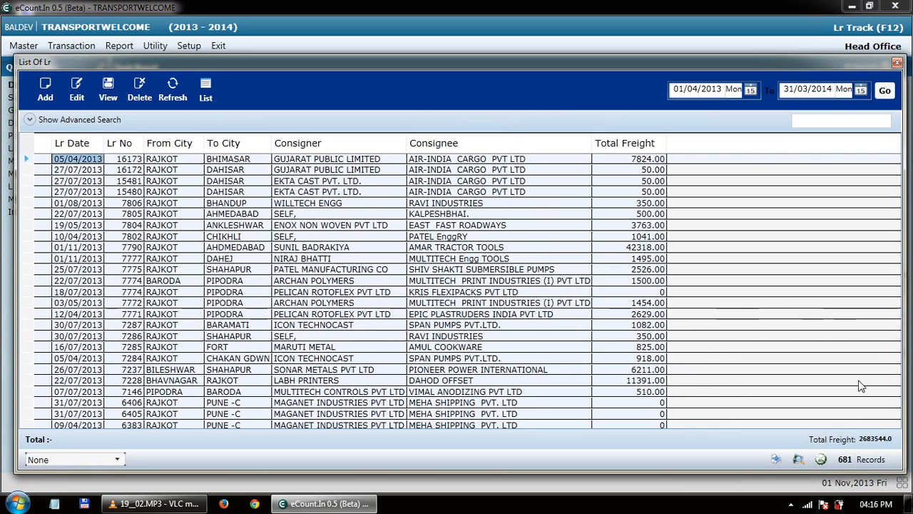
click(117, 45)
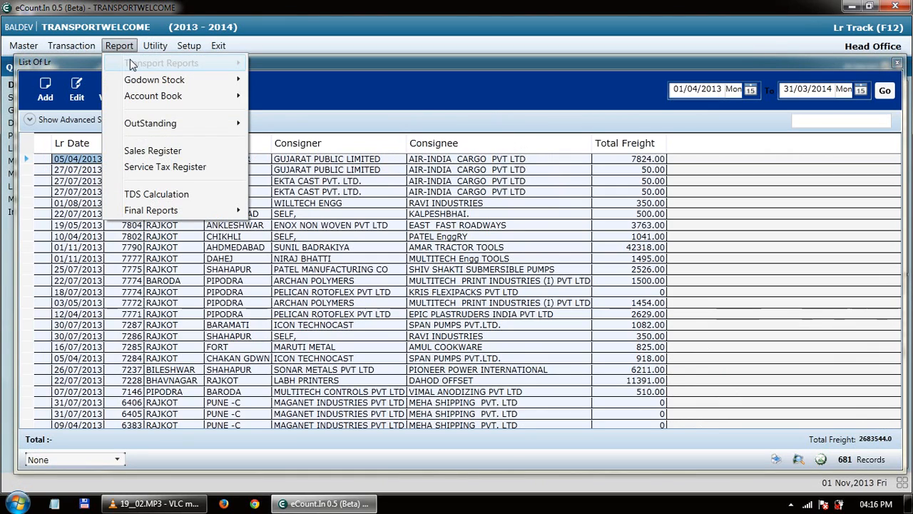
mouse_move(178, 80)
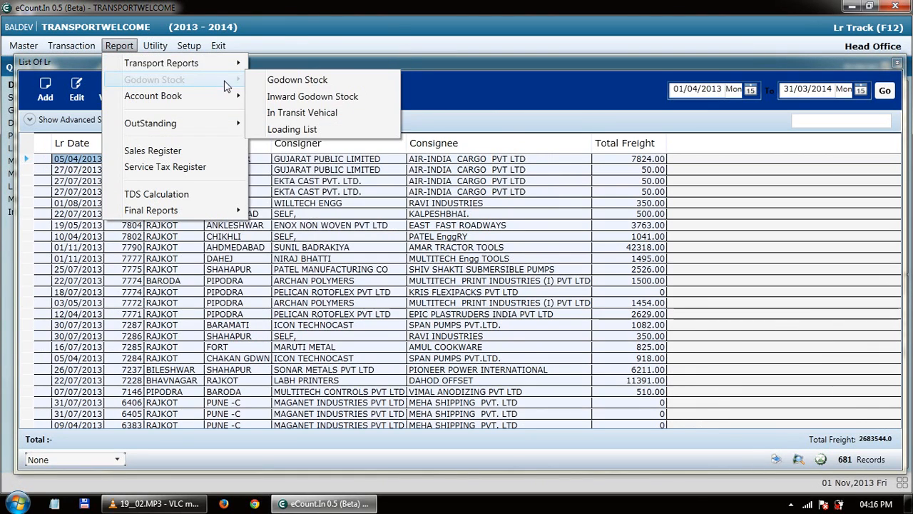
click(303, 95)
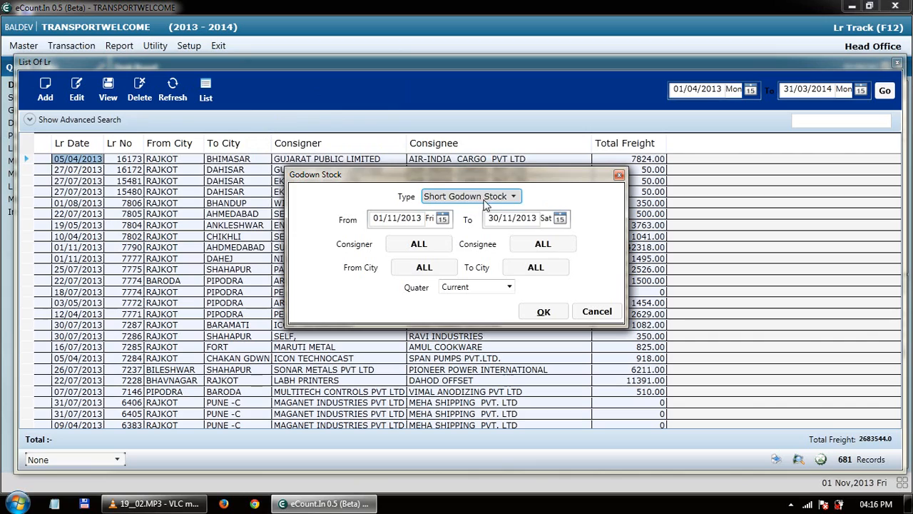
click(544, 314)
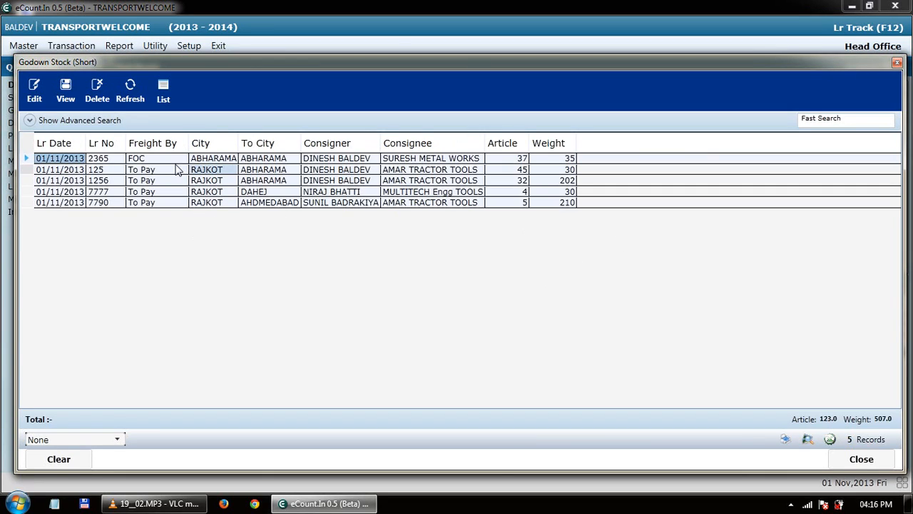
Browse the five listed L.R. records in the Godown Stock report.
click(165, 173)
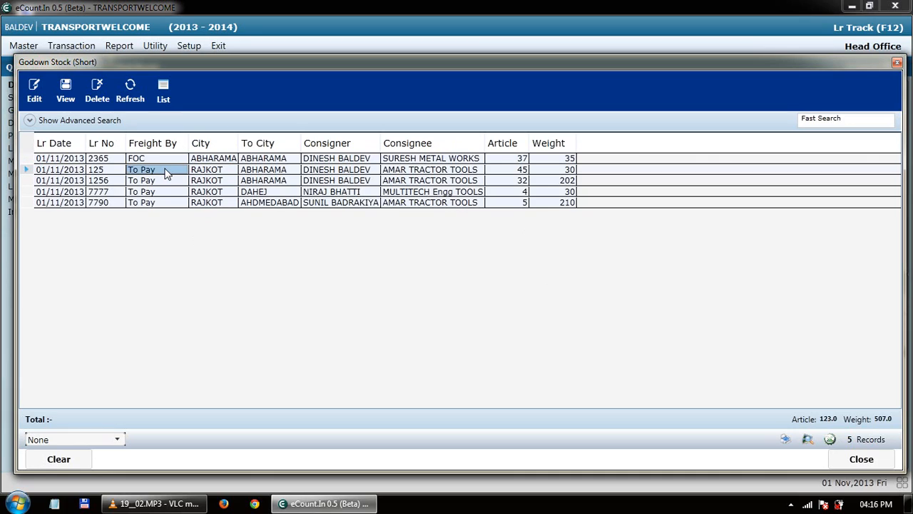
key(Down)
key(Down)
key(Up)
key(Up)
key(Up)
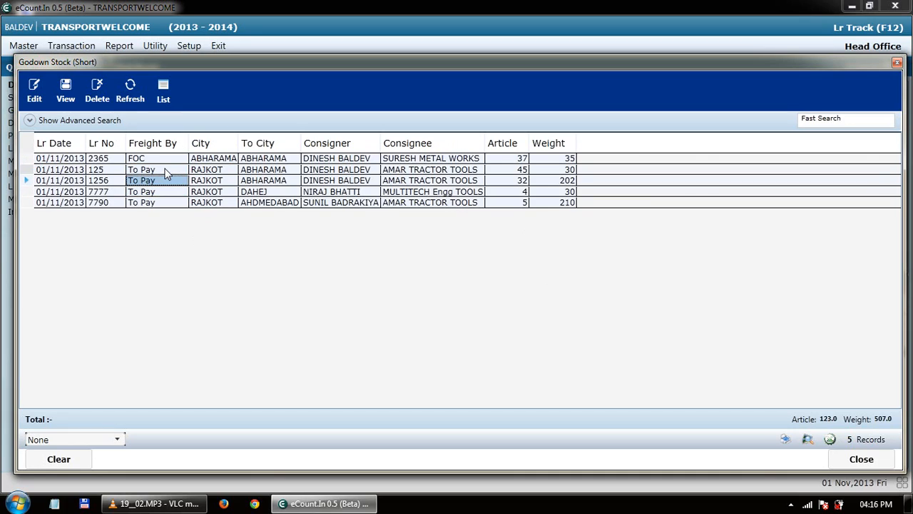
key(Down)
key(Down)
key(Down)
key(Down)
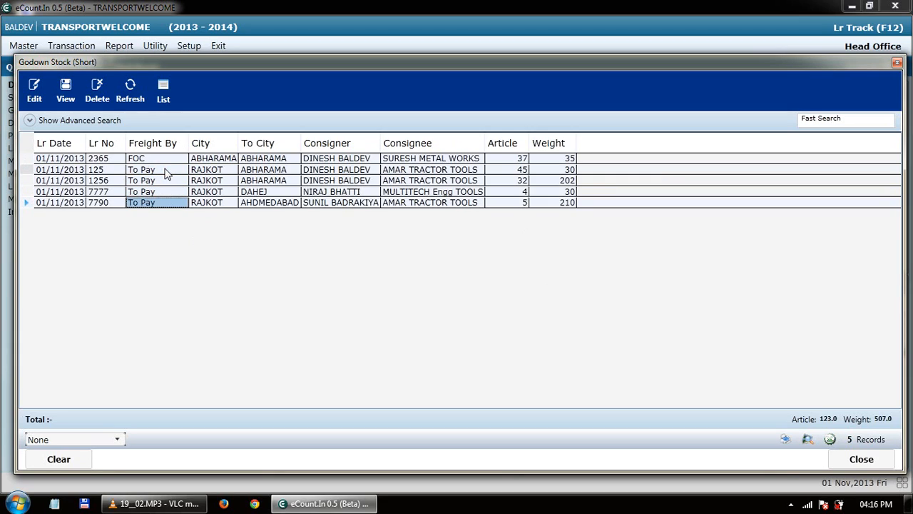
Start a new Detail Godown Stock format, cancel it, and close the format chooser and report.
click(170, 91)
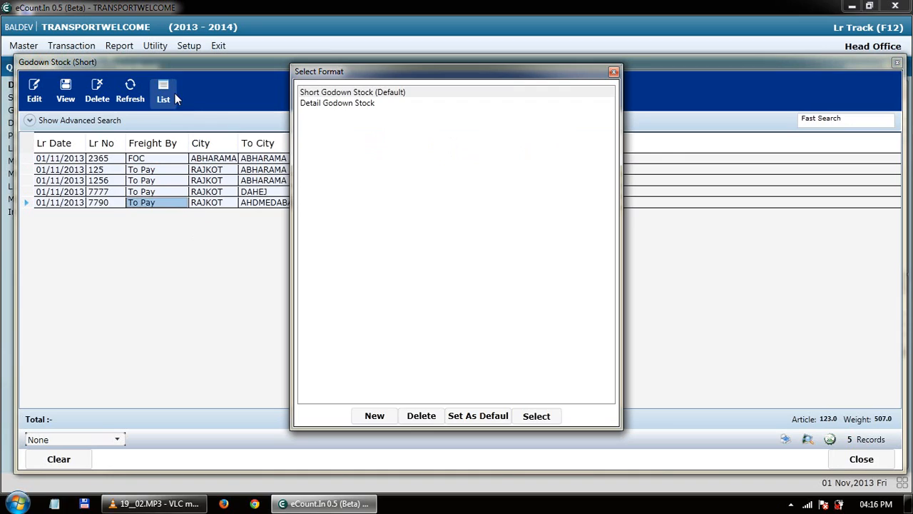
click(340, 105)
click(378, 420)
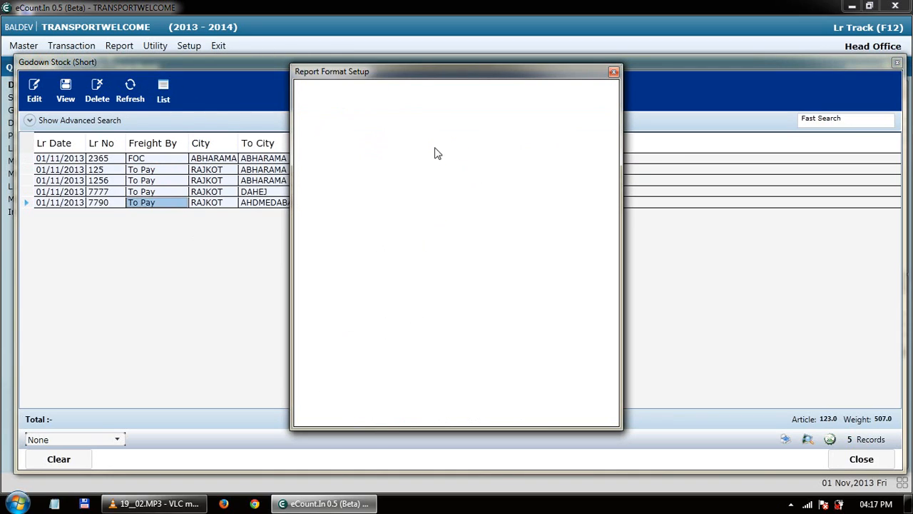
click(384, 92)
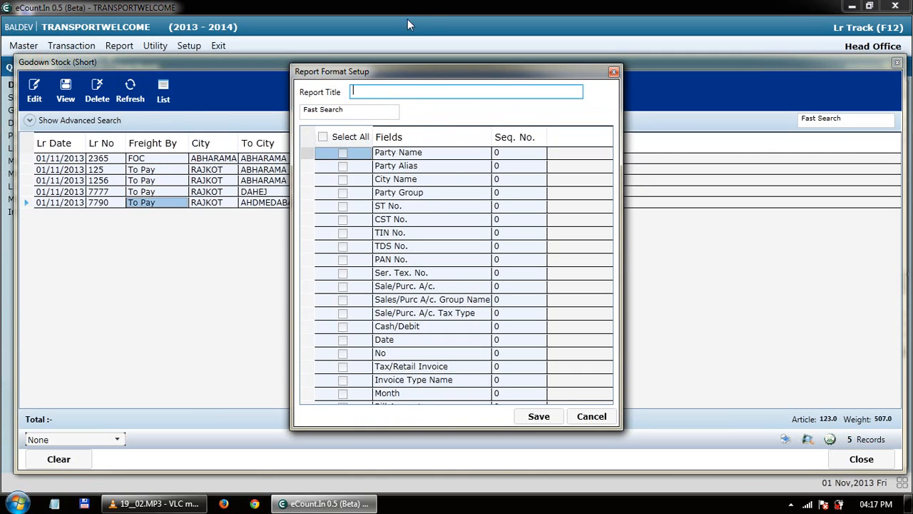
click(591, 416)
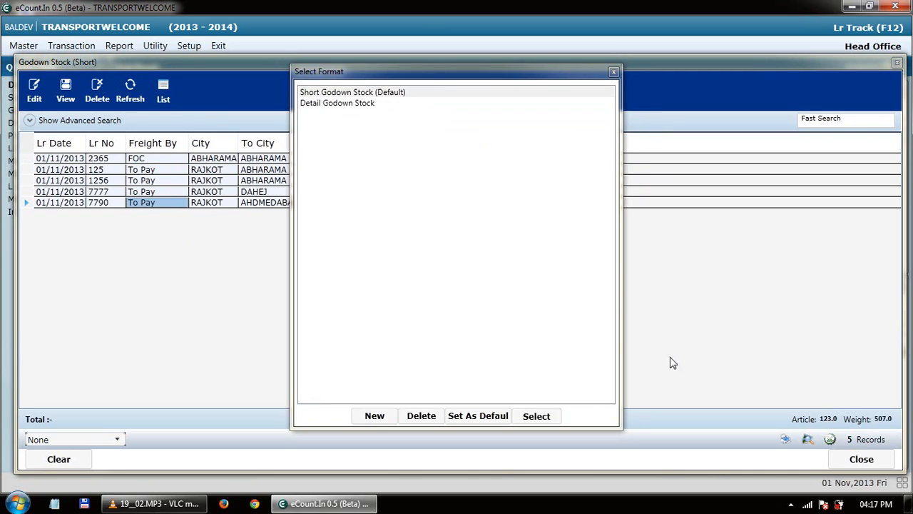
click(612, 71)
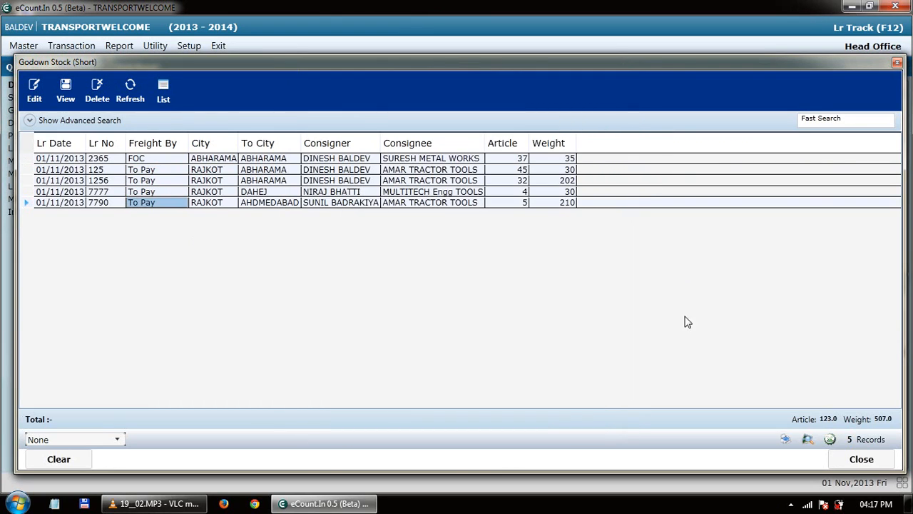
click(861, 459)
Cancel the Godown Stock dialog, start a new L.R. entry, and go through its date and freight-by.
click(594, 312)
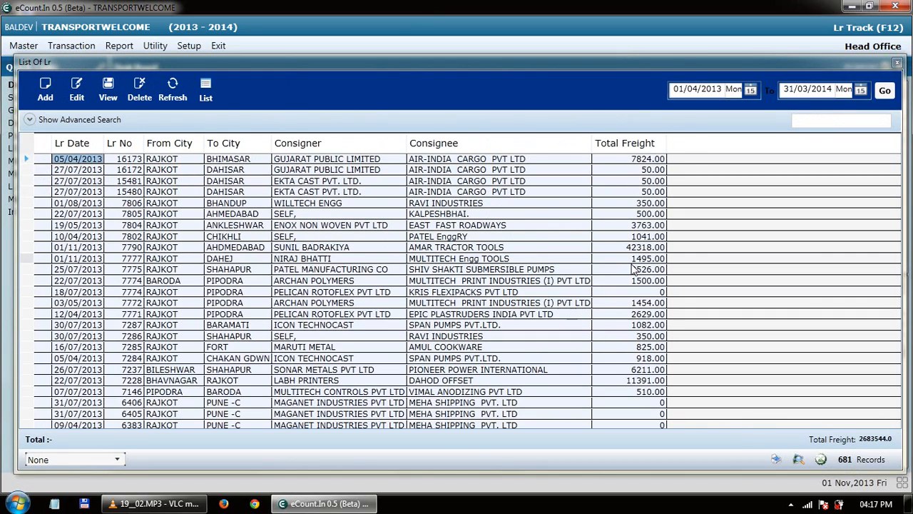
click(45, 89)
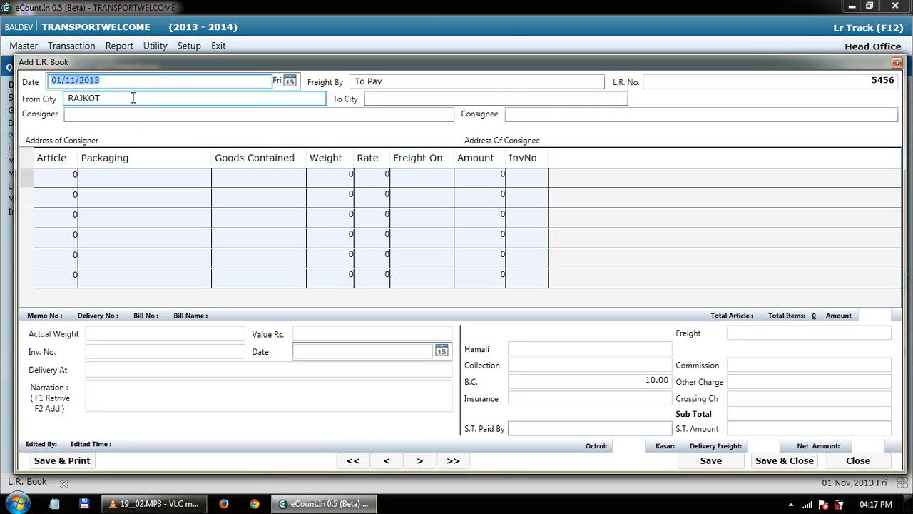
click(151, 82)
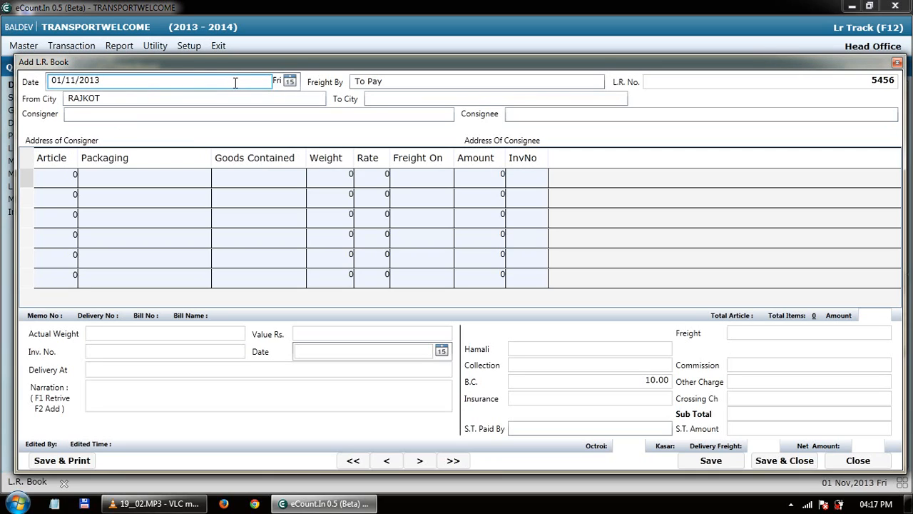
click(409, 84)
click(409, 82)
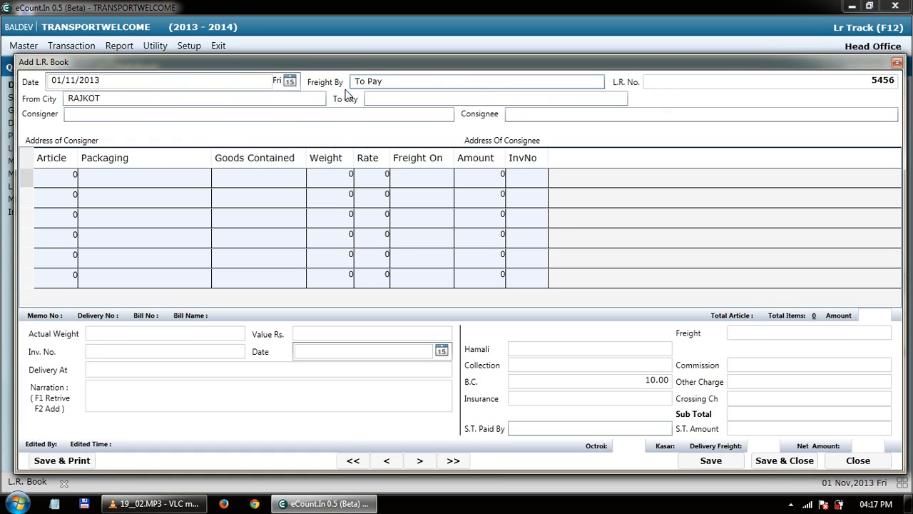
Check the consigner and consignee fields, then close the entry unsaved along with the L.R. list.
click(302, 115)
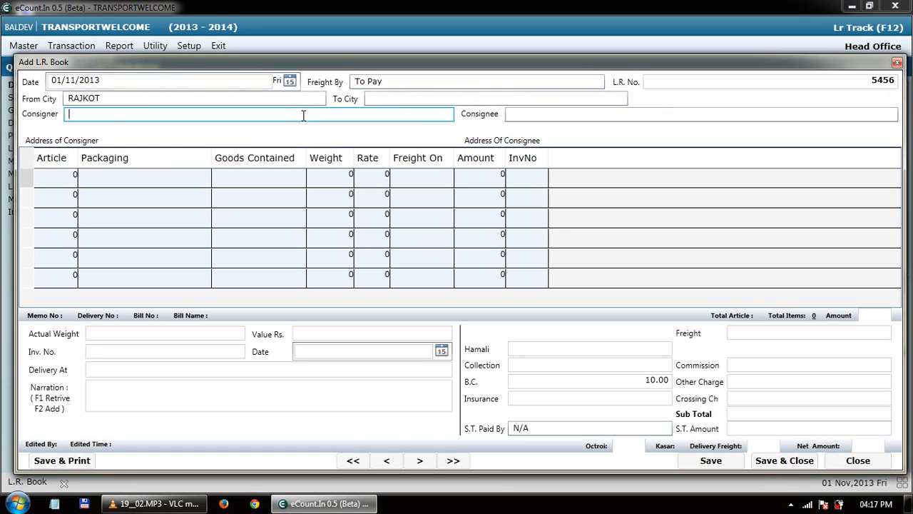
click(518, 114)
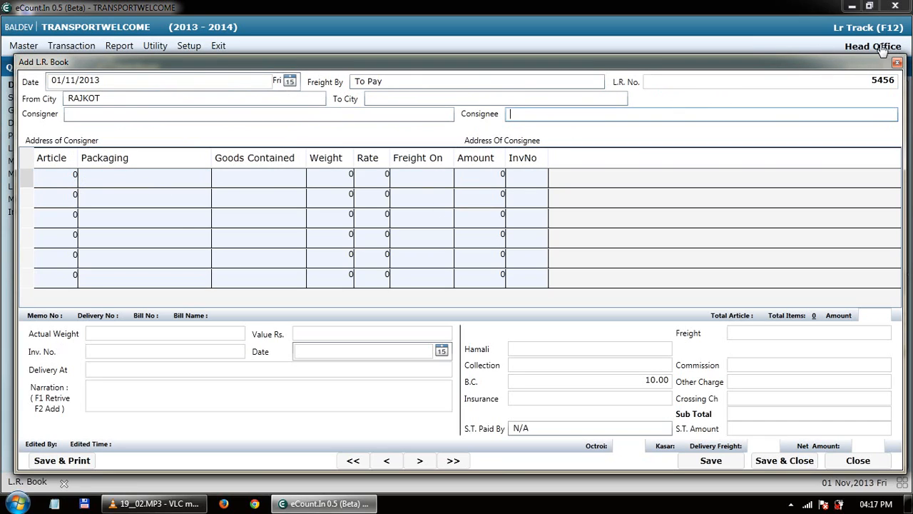
click(897, 63)
click(896, 63)
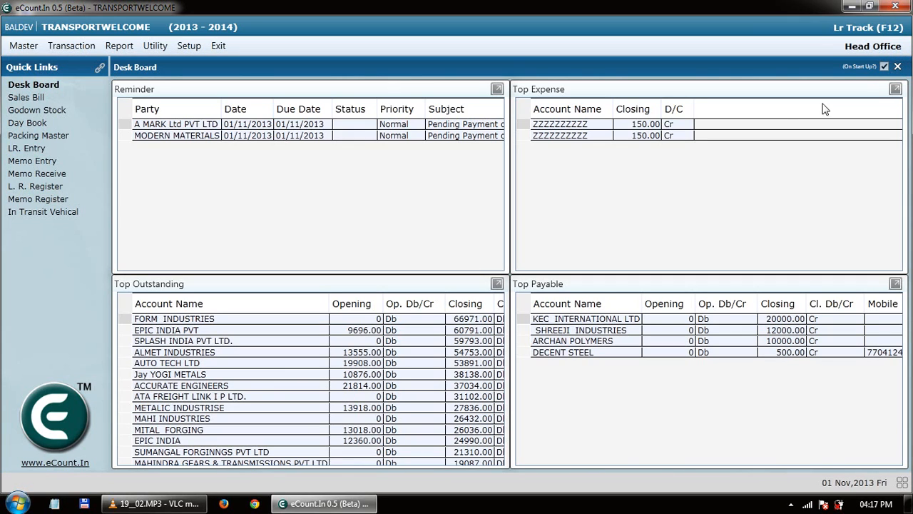